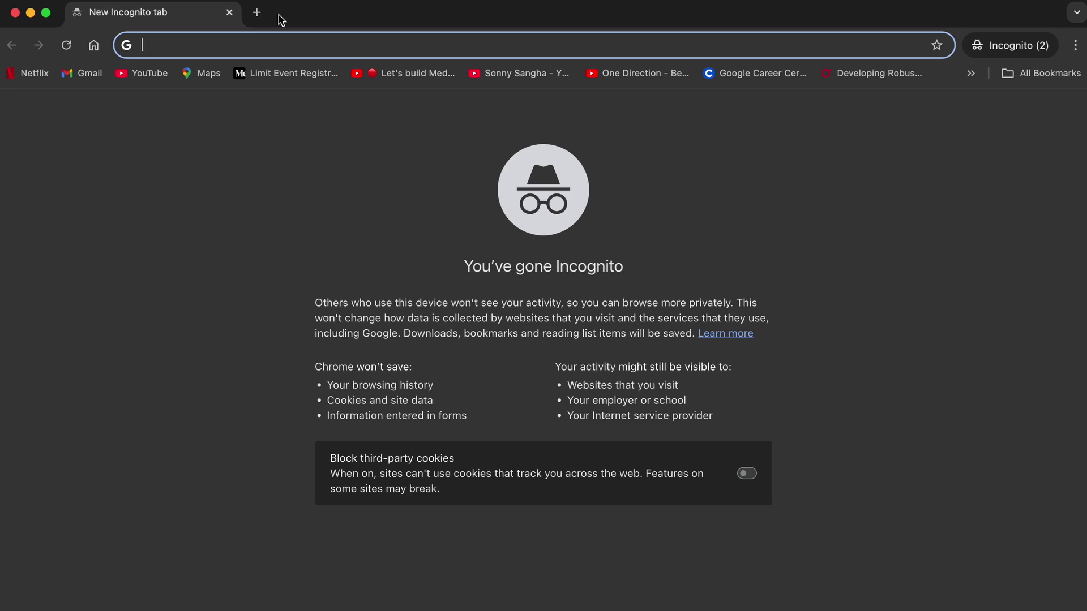
# Open parser.zapier.com and log in to Email Parser with the Zapier account
pyautogui.write('parser.zapier.com')
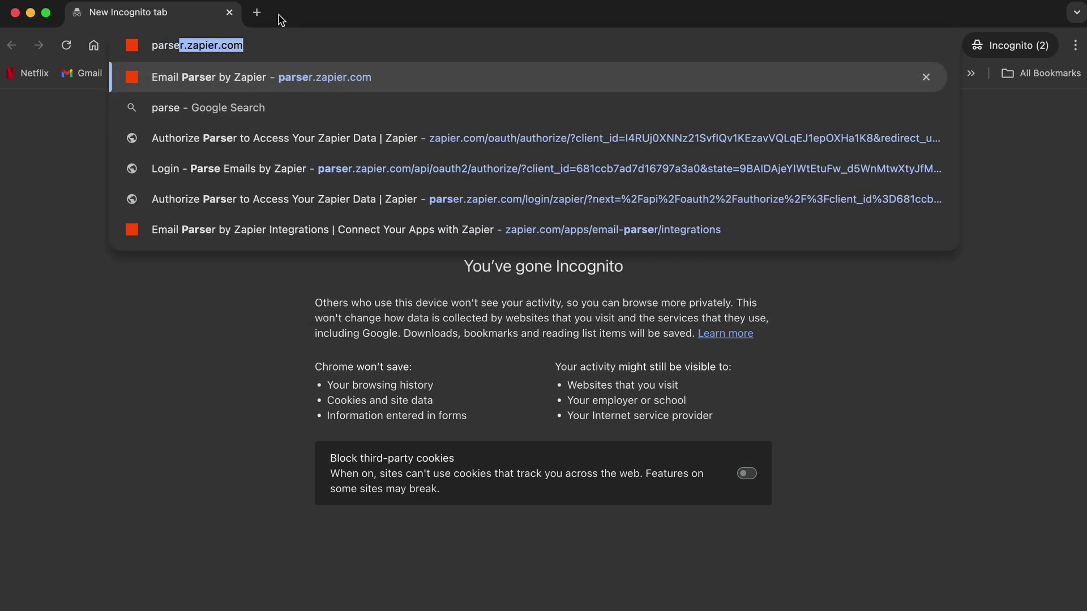
pyautogui.press('Return')
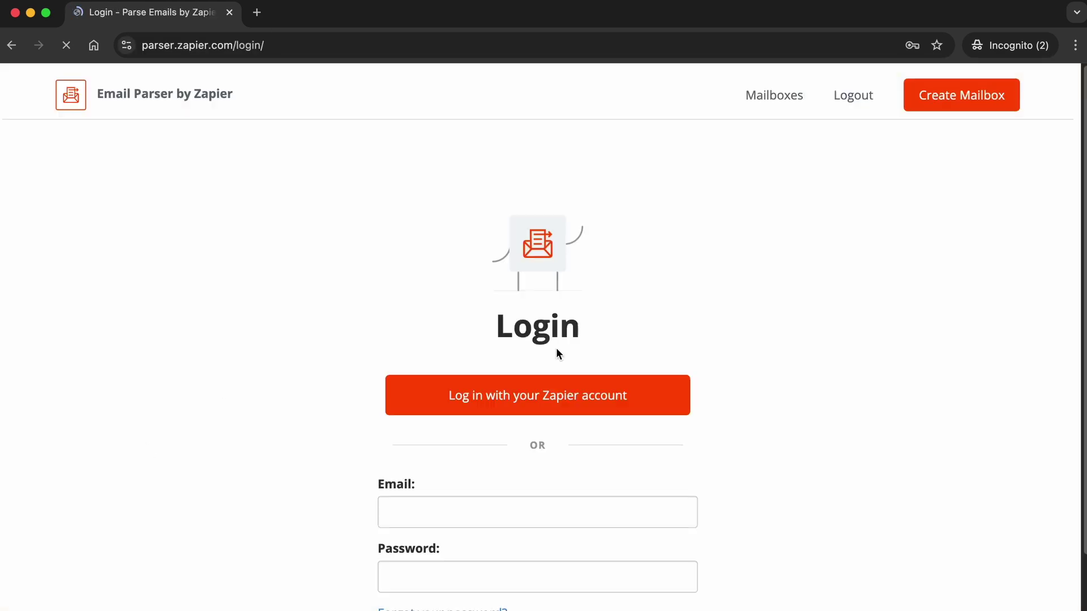
pyautogui.click(561, 393)
pyautogui.click(571, 519)
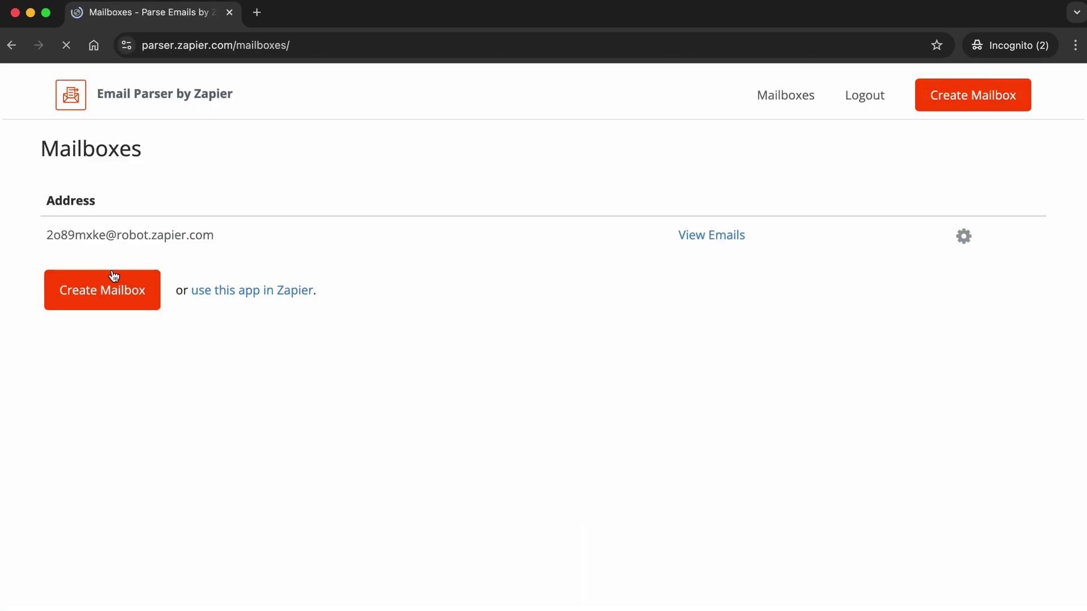
# View the email history of the existing mailbox and return to the mailbox list
pyautogui.click(92, 283)
pyautogui.click(707, 236)
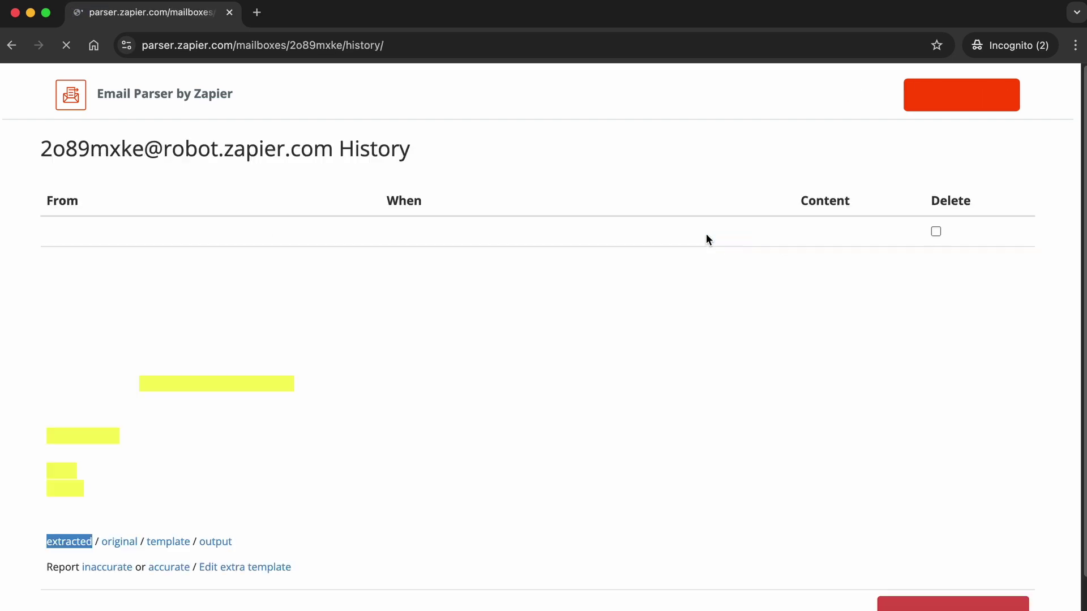
pyautogui.click(14, 52)
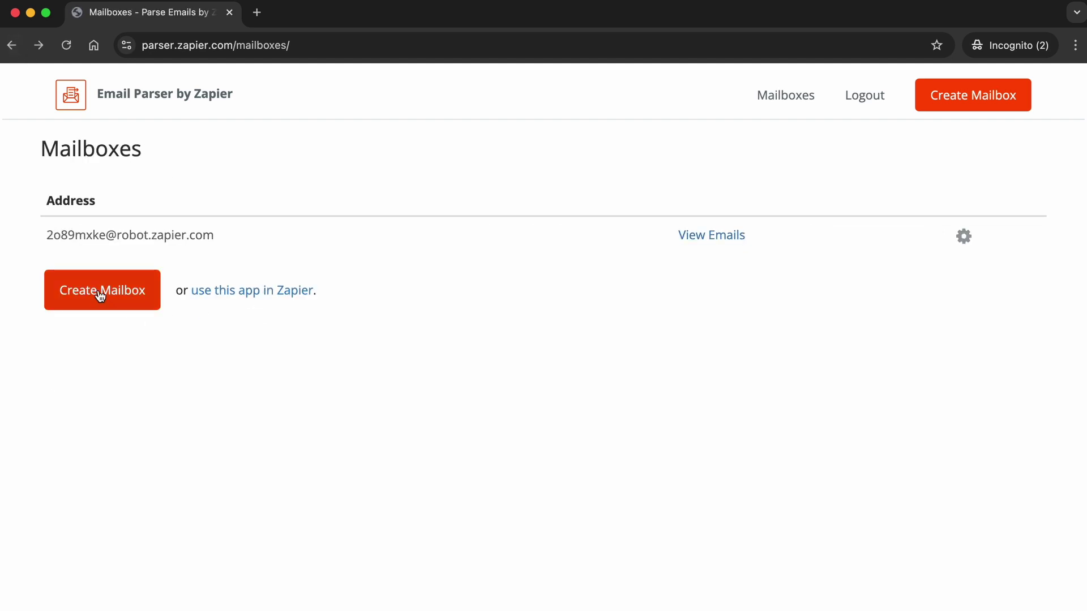
# Create a new parser mailbox and copy its email address
pyautogui.click(130, 294)
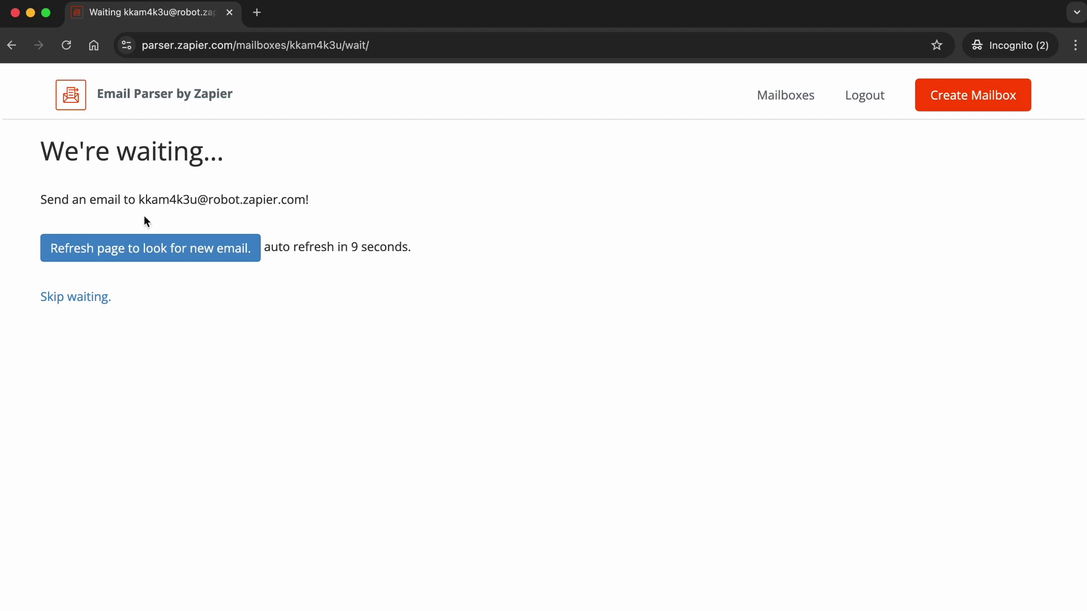
pyautogui.moveTo(141, 199); pyautogui.dragTo(430, 202)
pyautogui.moveTo(139, 202); pyautogui.dragTo(344, 194)
pyautogui.press('super+c')
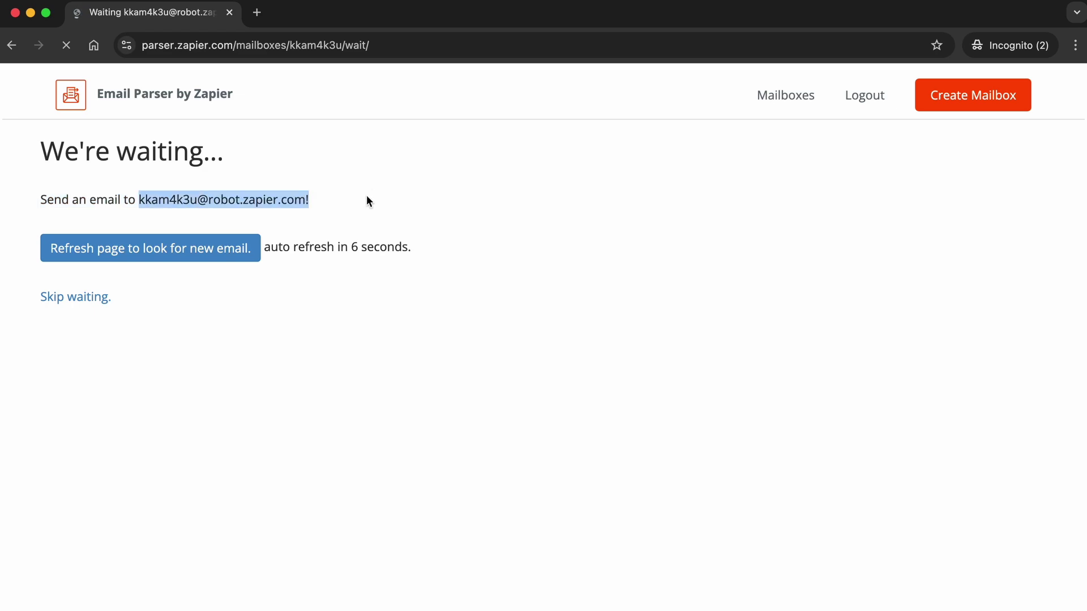
pyautogui.click(136, 200)
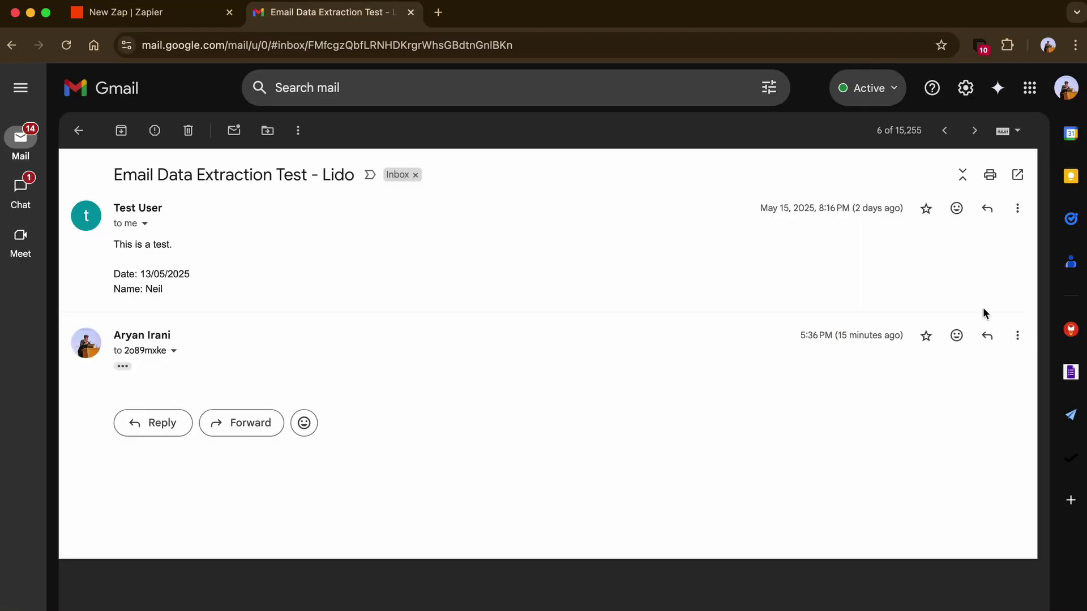
# In Gmail, forward the "Email Data Extraction Test - Lido" message to the copied parser mailbox address
pyautogui.click(249, 337)
pyautogui.press('super+v')
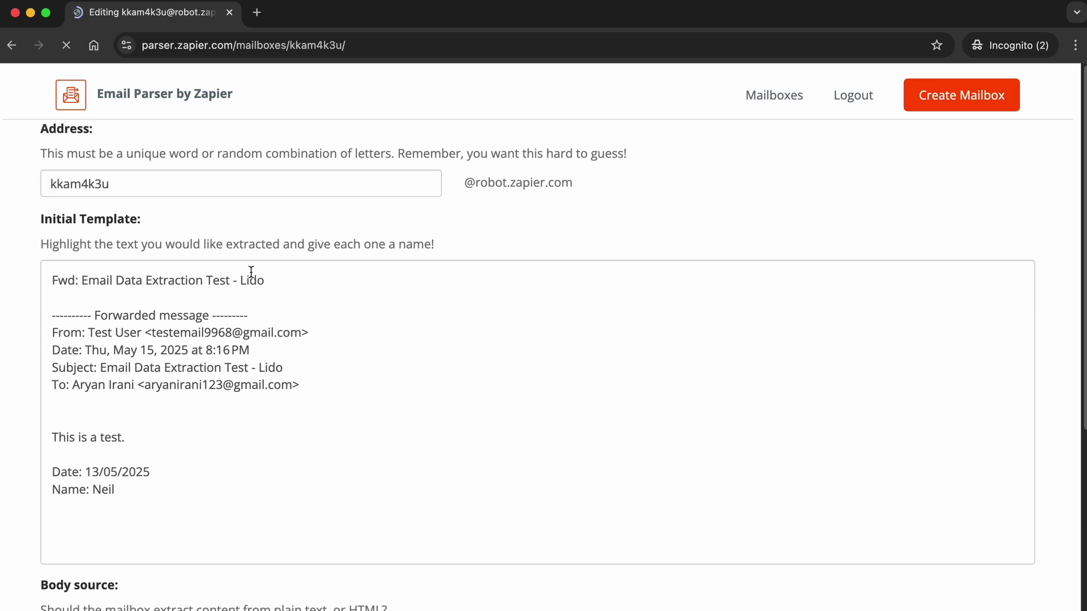
# Mark the "Name:" label in the mailbox's initial template as an extraction field called Name
pyautogui.click(57, 487)
pyautogui.moveTo(54, 487); pyautogui.dragTo(89, 487)
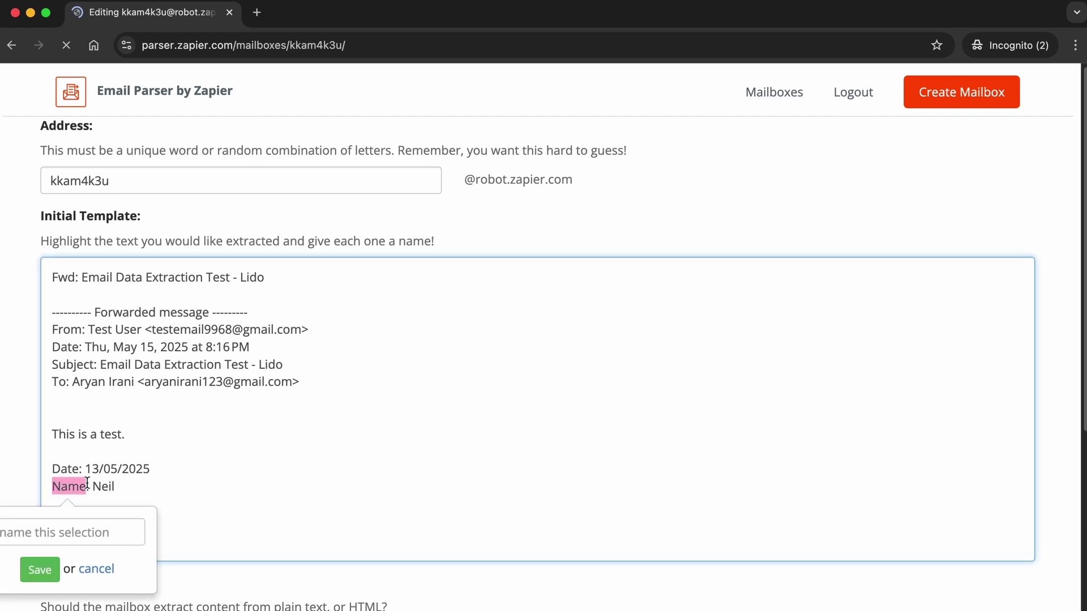
pyautogui.click(65, 533)
pyautogui.write('Name')
pyautogui.press('Return')
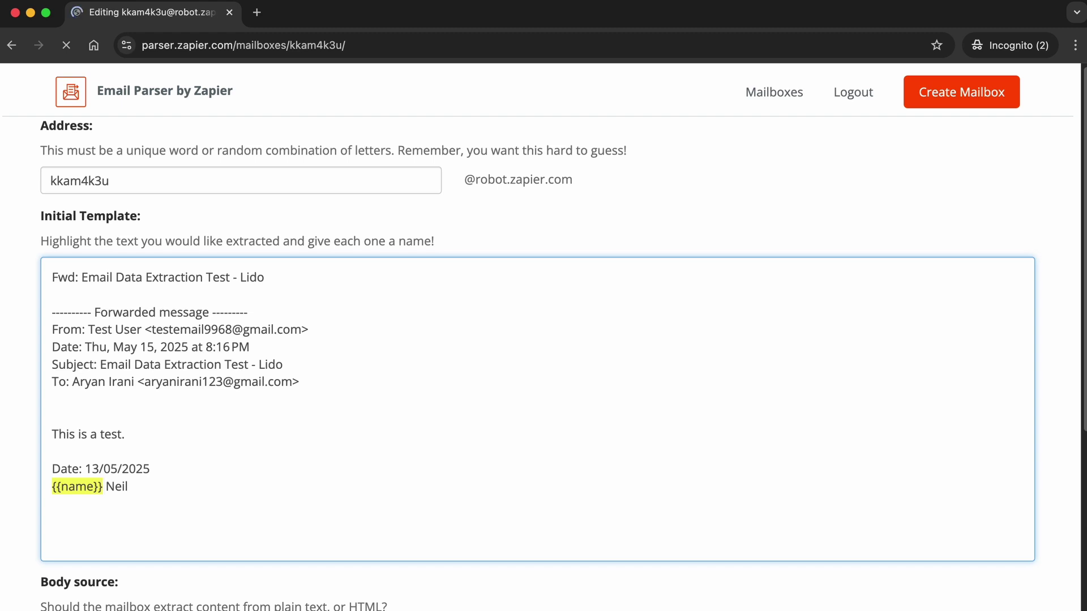
# Mark the "Date:" label above the name line in the template as an extraction field called Date
pyautogui.moveTo(53, 468); pyautogui.dragTo(82, 469)
pyautogui.click(64, 519)
pyautogui.write('Date')
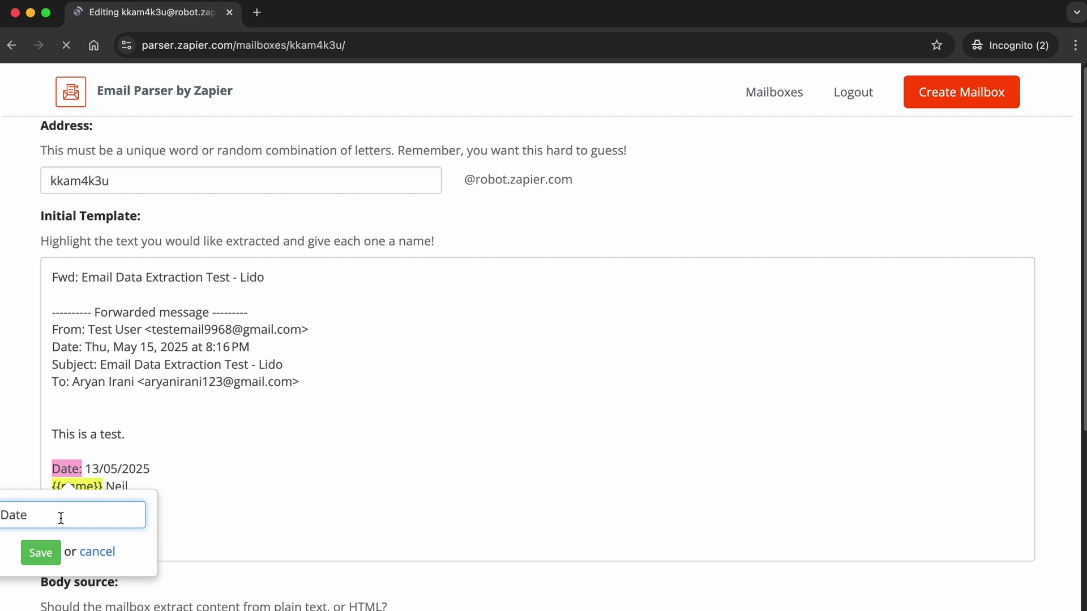
pyautogui.click(42, 554)
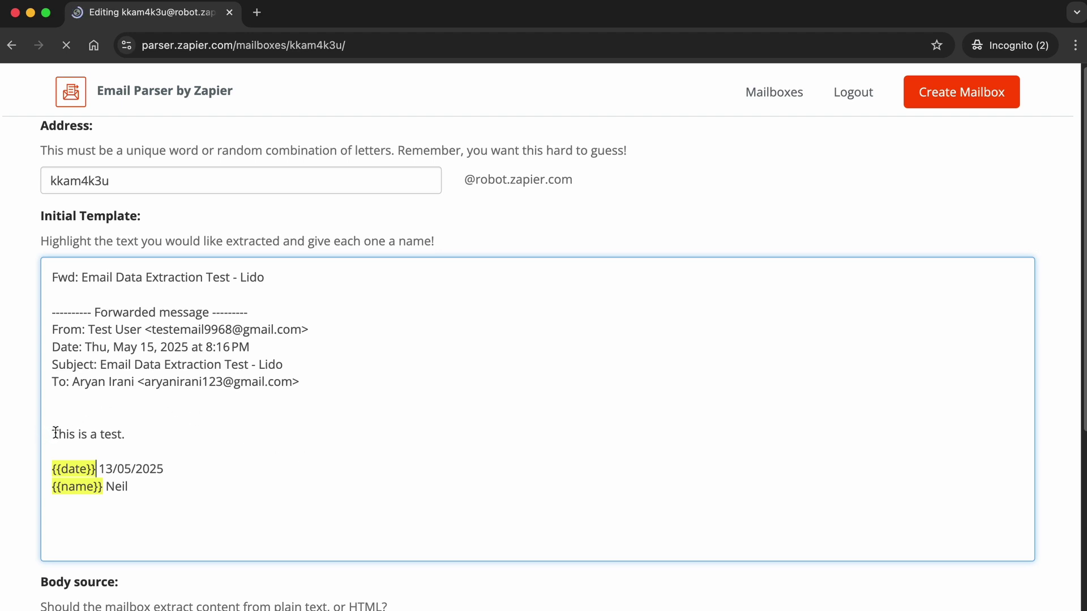
# Try to mark the sentence "This is a test." in the template as a field called Email Body
pyautogui.moveTo(53, 434); pyautogui.dragTo(154, 433)
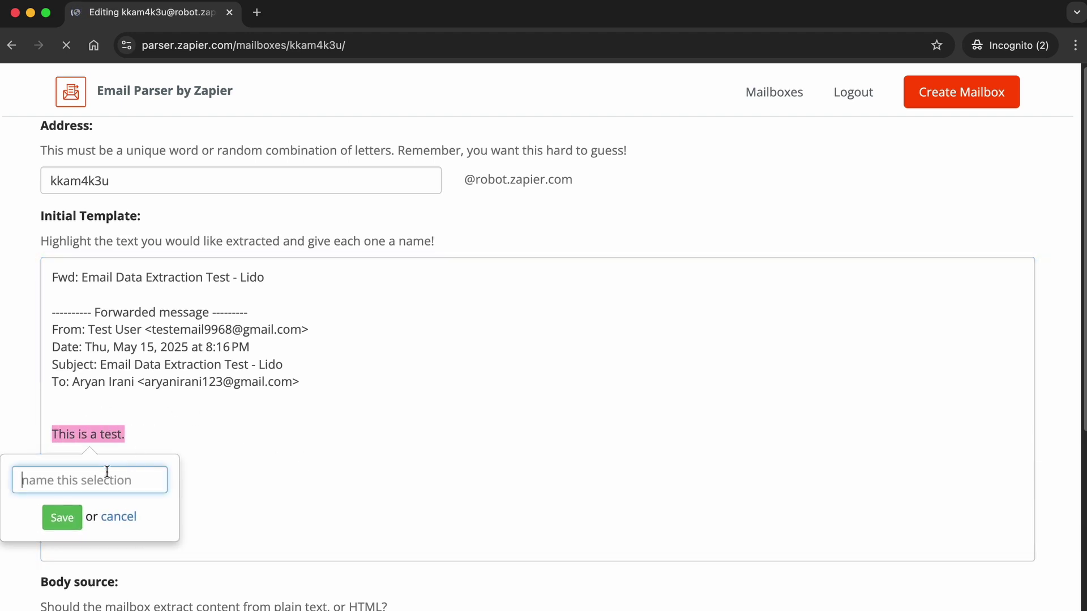
pyautogui.write('Email Body')
pyautogui.press('Return')
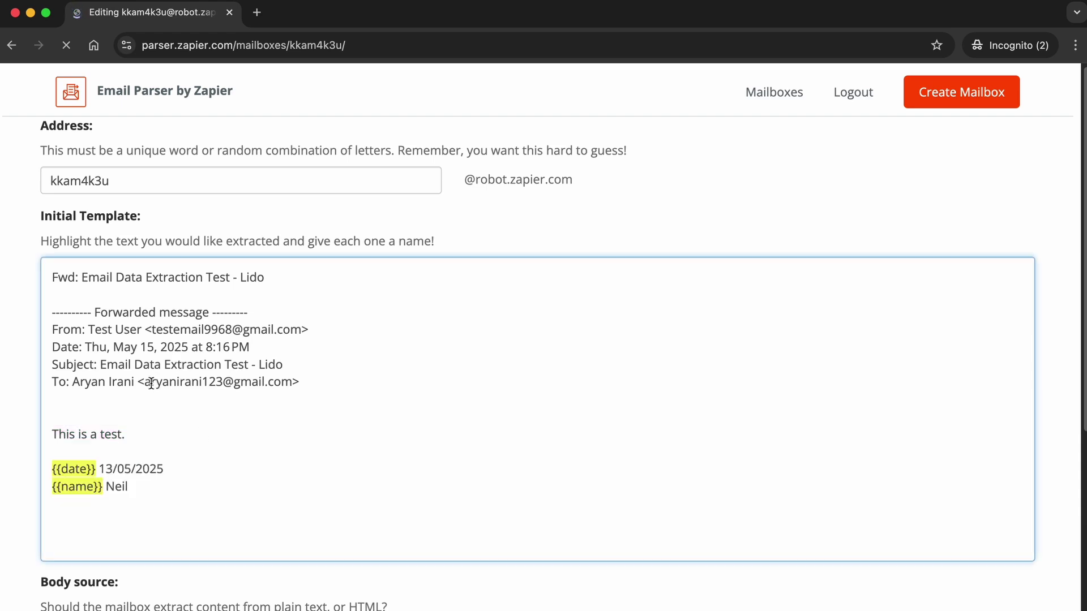
# Mark the recipient's email address in the template as a field called Email and save the mailbox template
pyautogui.moveTo(145, 383); pyautogui.dragTo(293, 382)
pyautogui.click(247, 423)
pyautogui.write('Email')
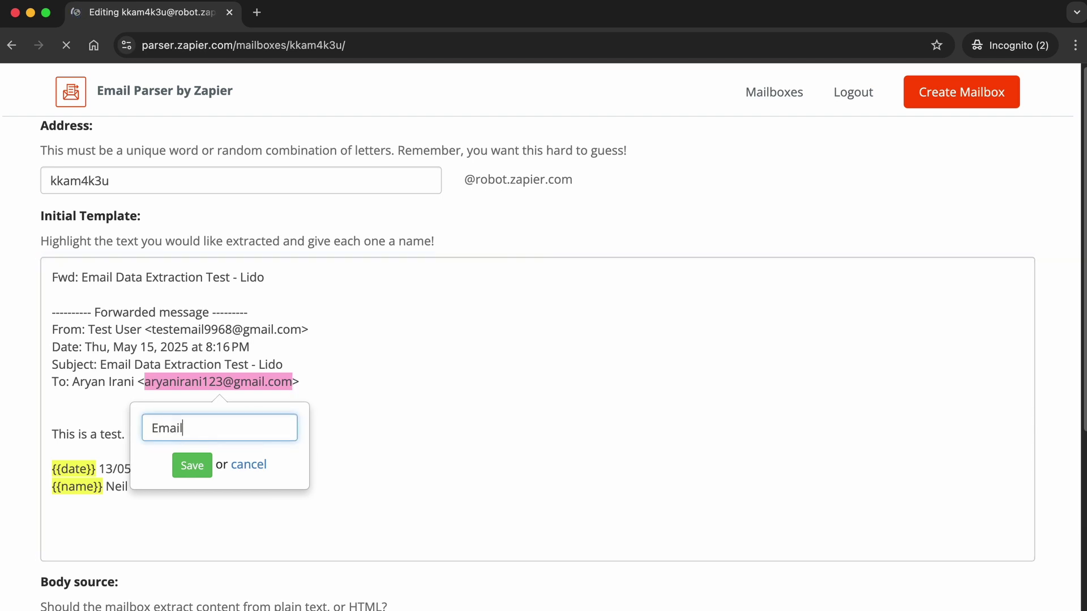
pyautogui.click(191, 466)
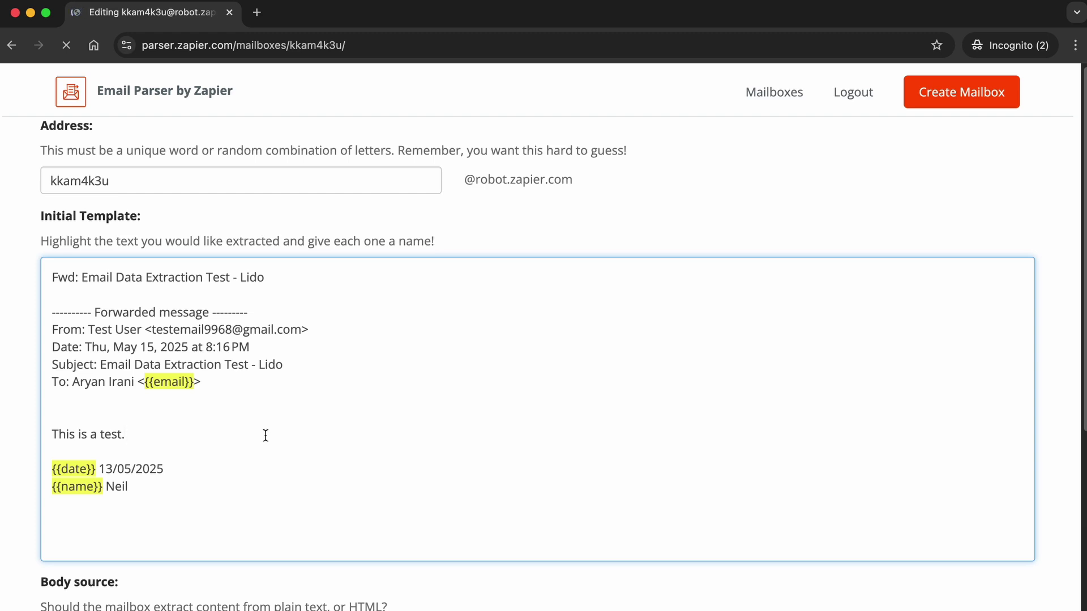
pyautogui.scroll(-5, 266, 435)
pyautogui.click(120, 544)
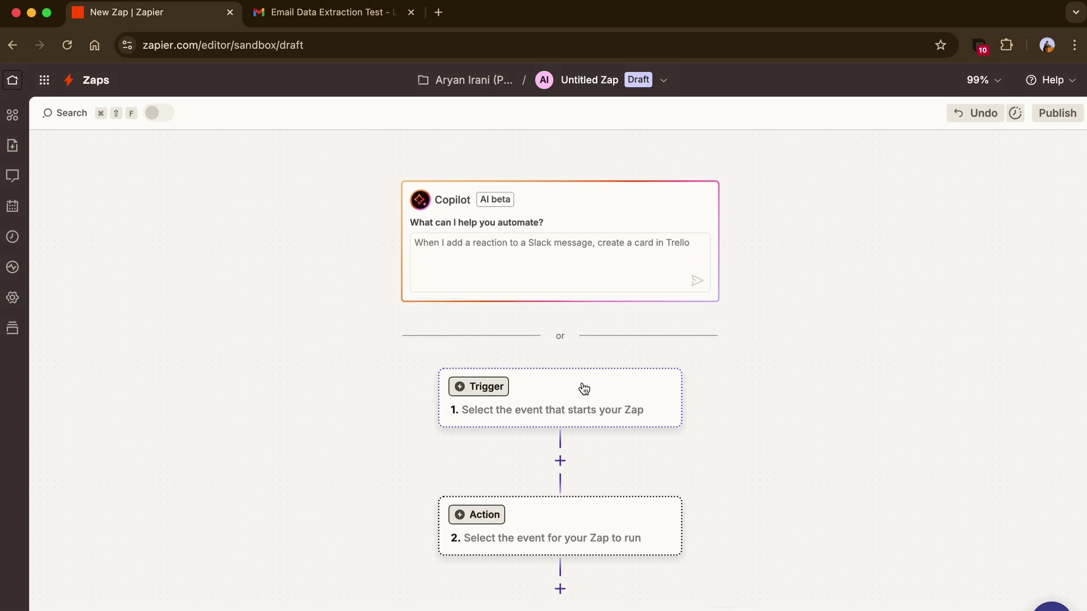
# In the Zapier editor, set the untitled Zap's trigger to Email Parser by Zapier with the New Email event
pyautogui.click(539, 403)
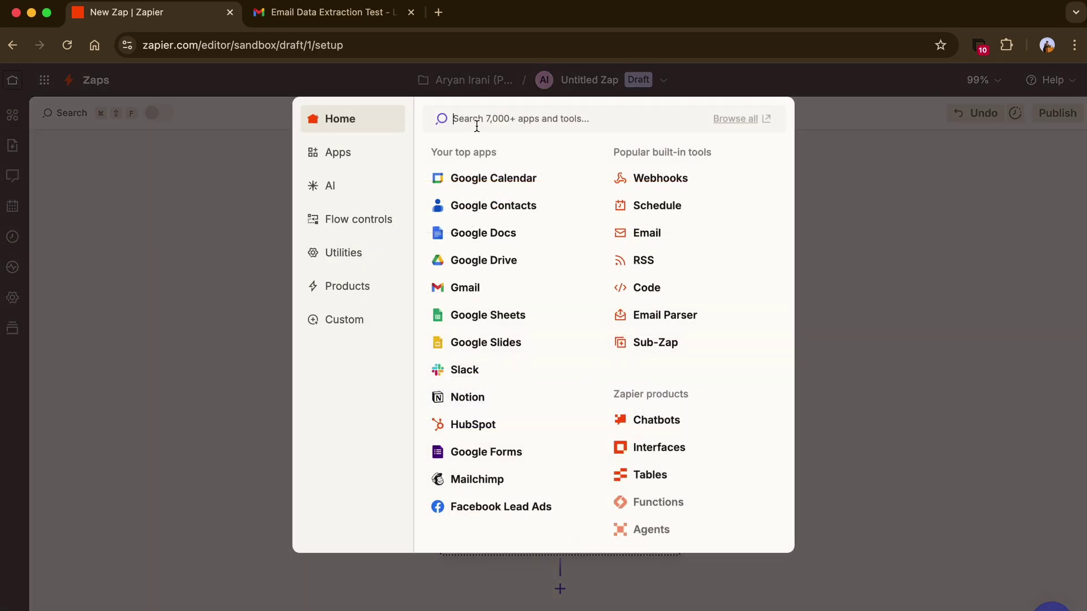
pyautogui.write('Email Parser')
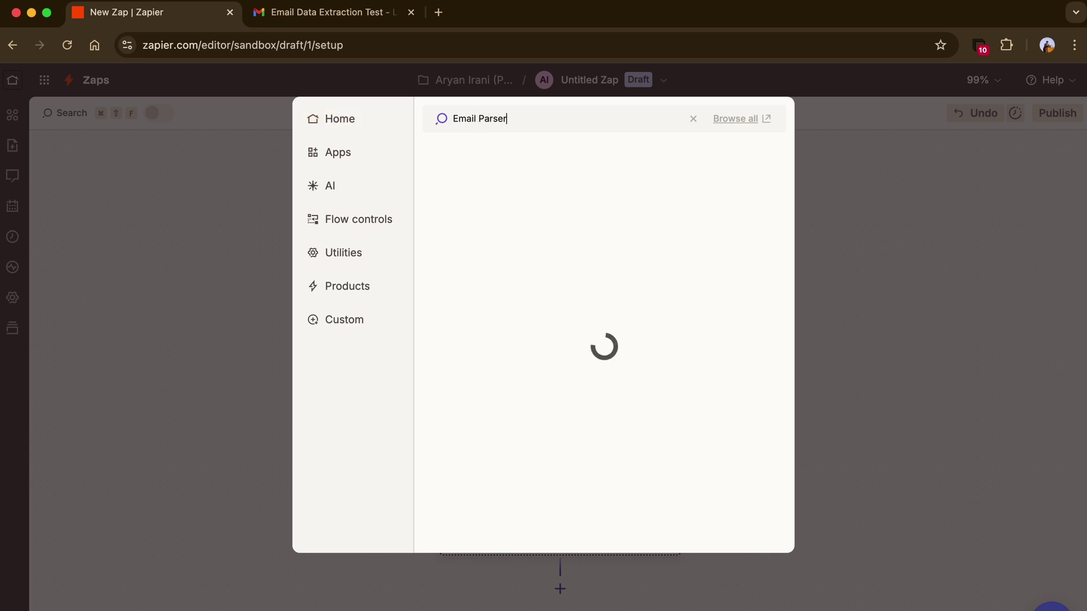
pyautogui.click(484, 160)
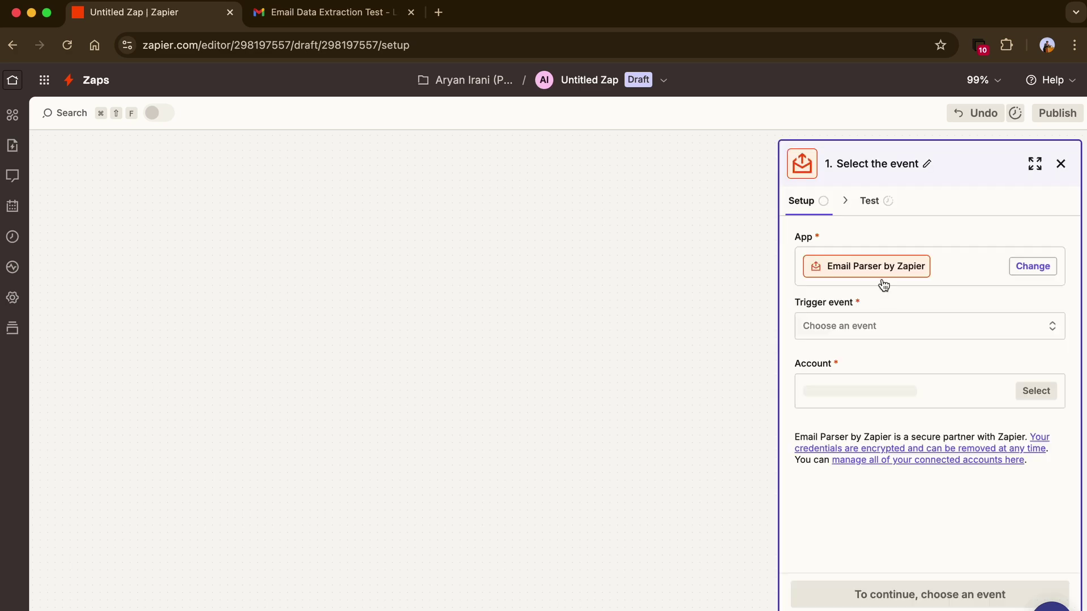
pyautogui.click(888, 328)
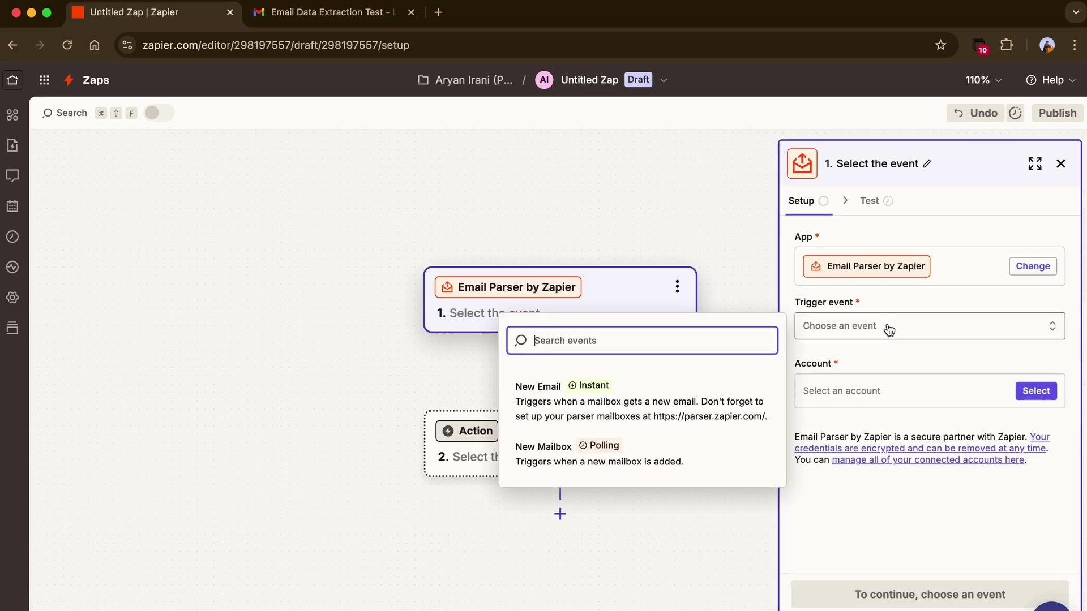
pyautogui.click(593, 414)
# Connect the trigger to the Email Parser by Zapier #2 account, choose the newly created mailbox, and continue to testing
pyautogui.click(903, 405)
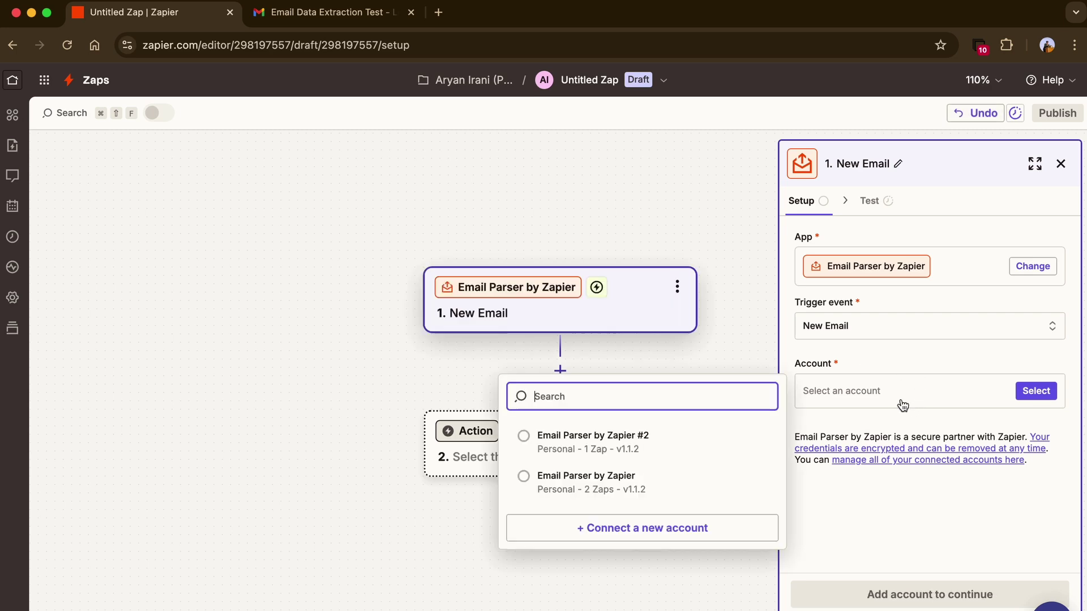
pyautogui.click(582, 449)
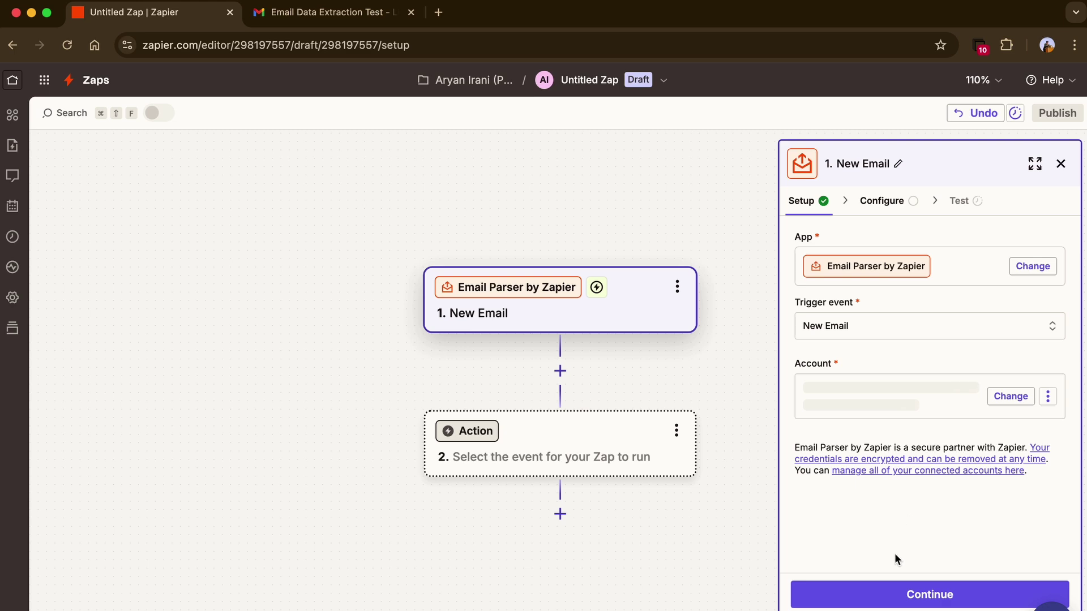
pyautogui.click(889, 592)
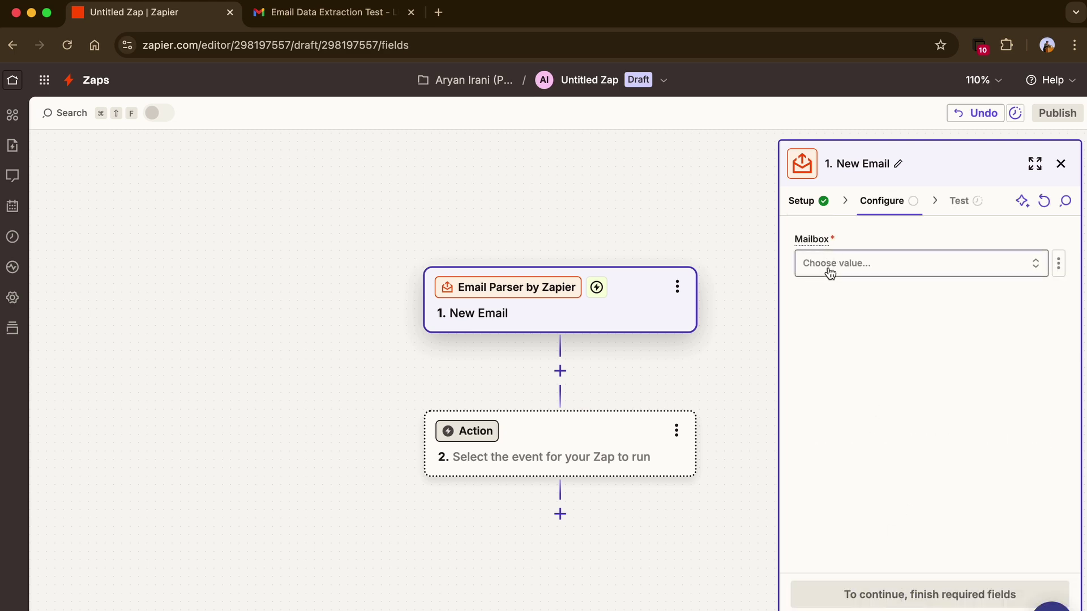
pyautogui.click(830, 274)
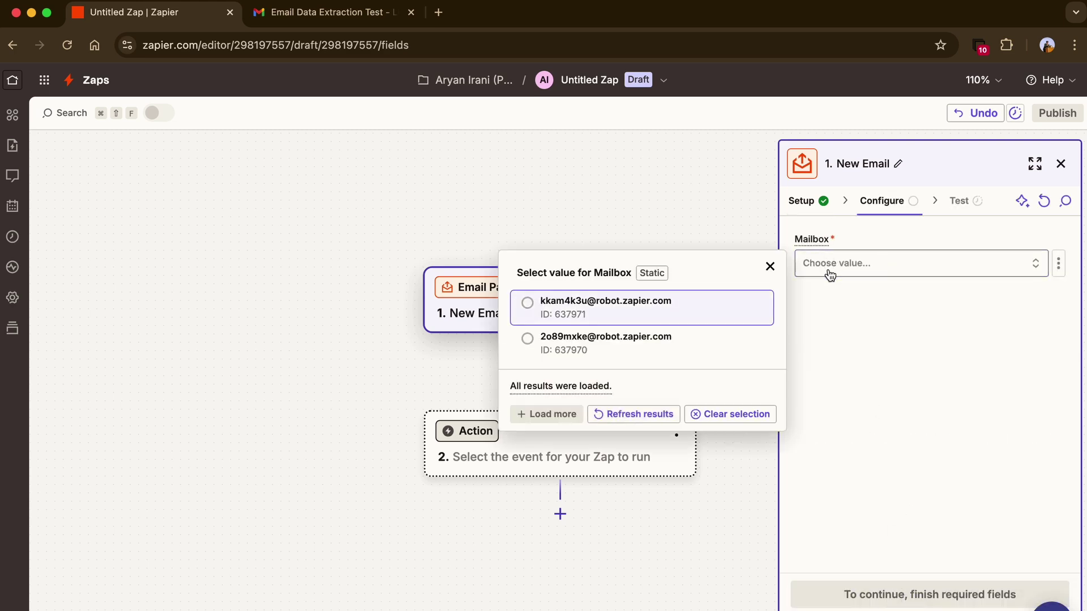
pyautogui.click(584, 317)
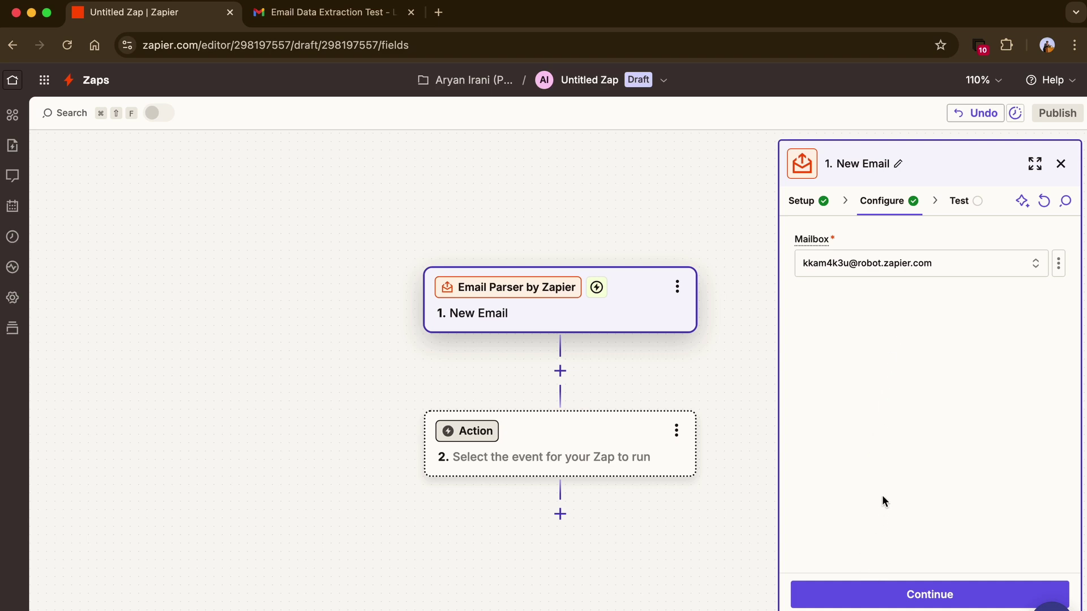
pyautogui.click(883, 594)
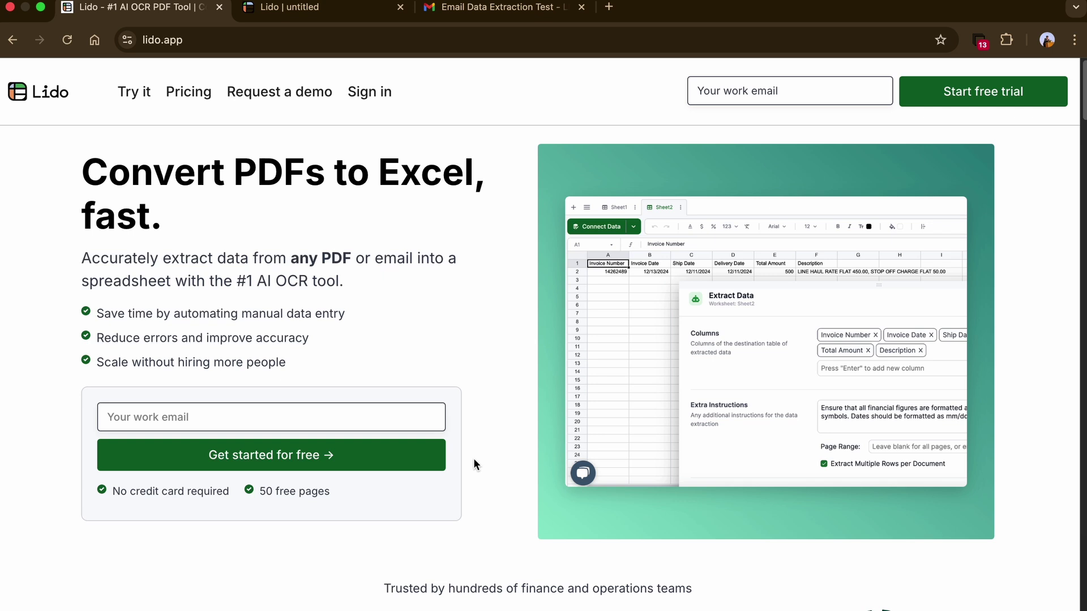
# Open the Data Extractor in the untitled Lido spreadsheet, choose email as the source, and copy the forwarding address
pyautogui.click(255, 15)
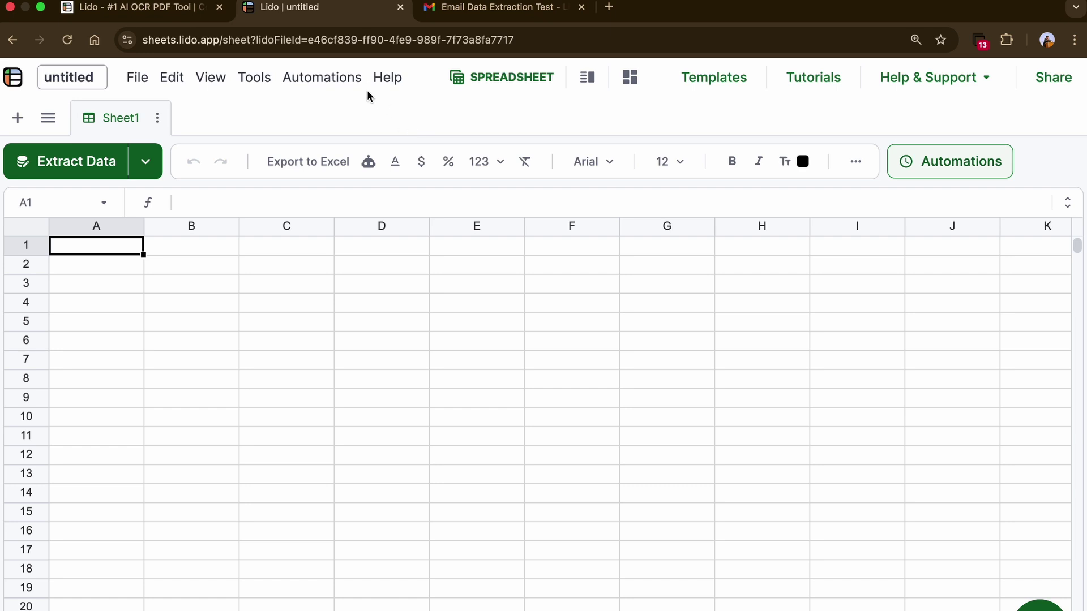
pyautogui.click(262, 85)
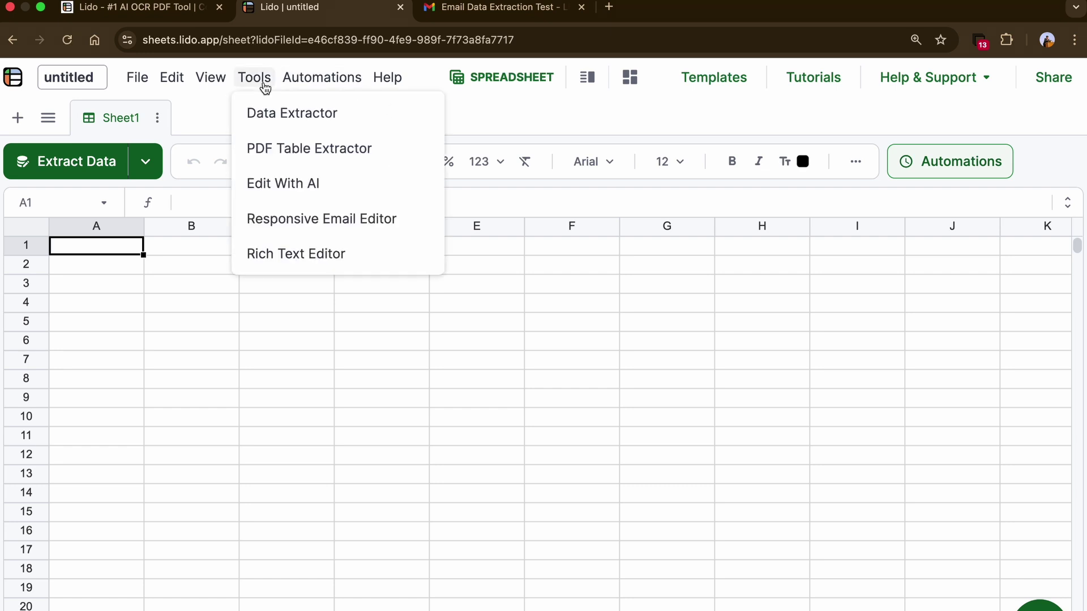
pyautogui.click(268, 117)
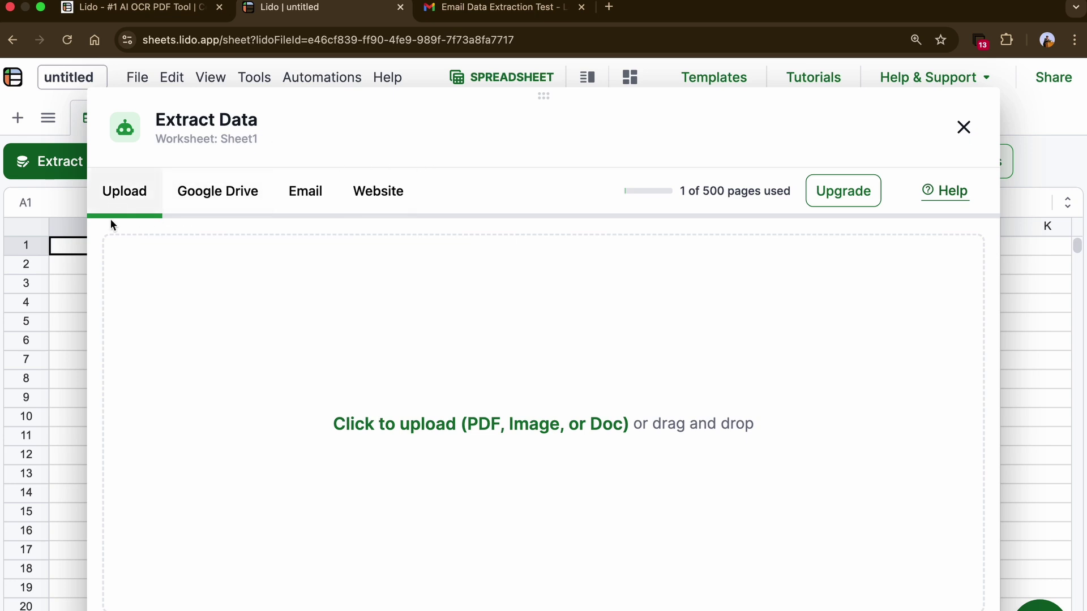
pyautogui.click(311, 187)
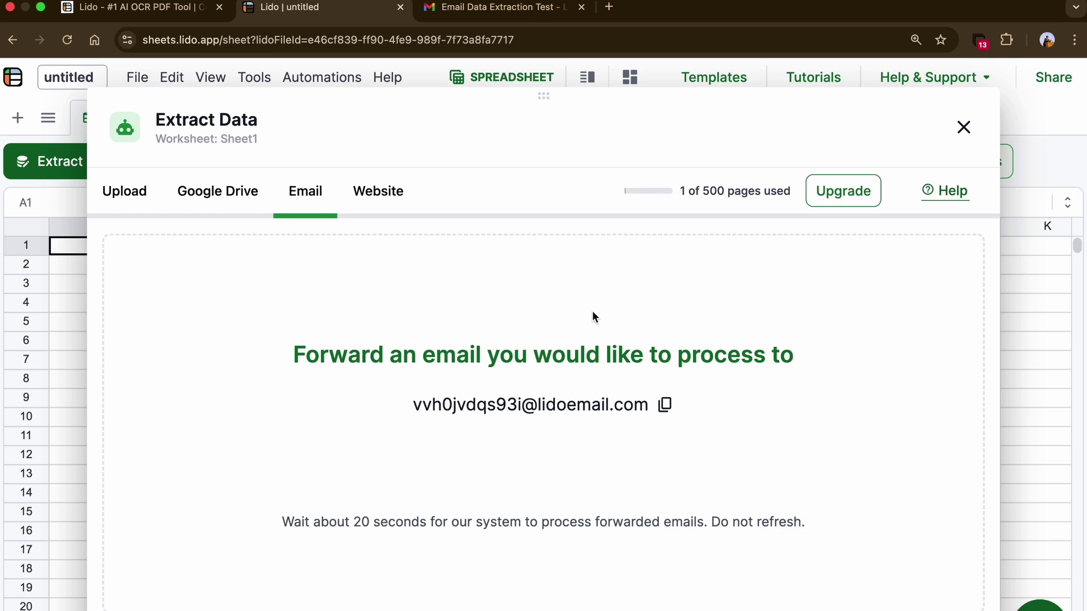
pyautogui.click(661, 407)
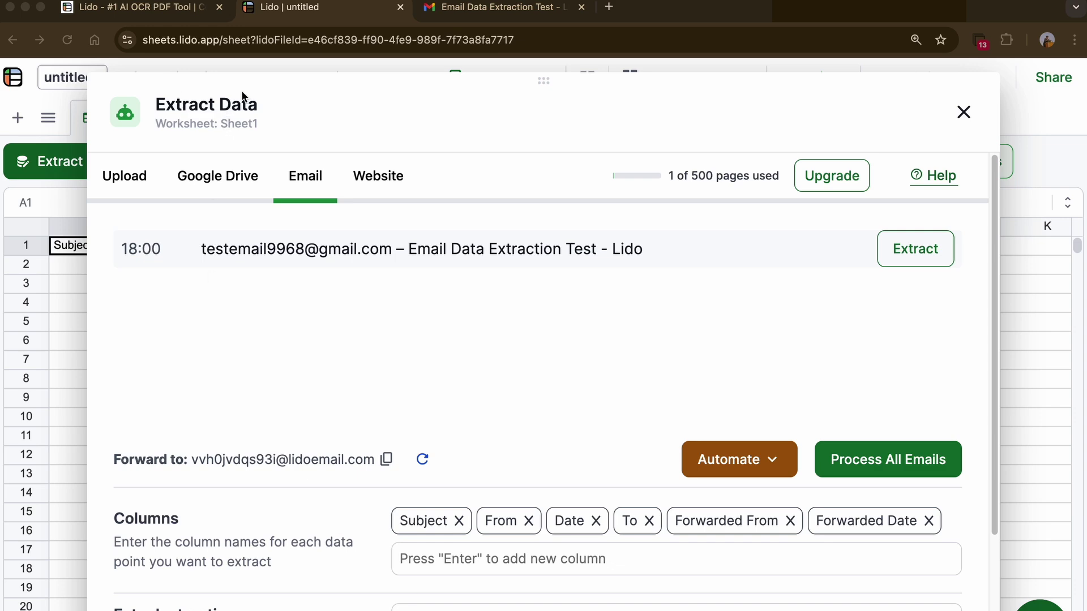
# Review the Extract Data columns and extra instructions, and check the test email's contents in Gmail
pyautogui.moveTo(536, 80); pyautogui.dragTo(534, 111)
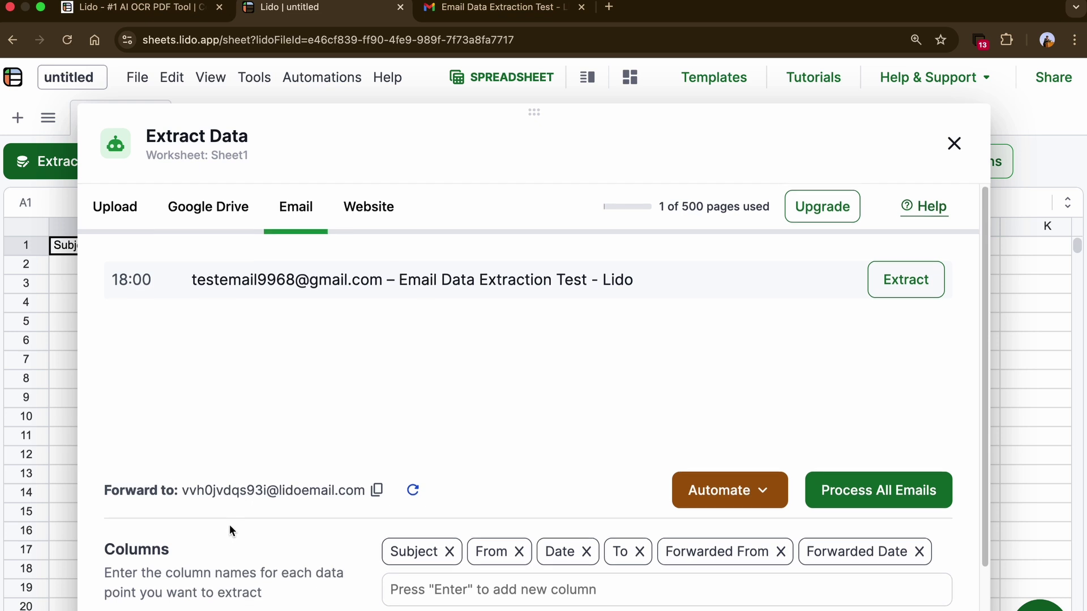
pyautogui.scroll(-3, 229, 530)
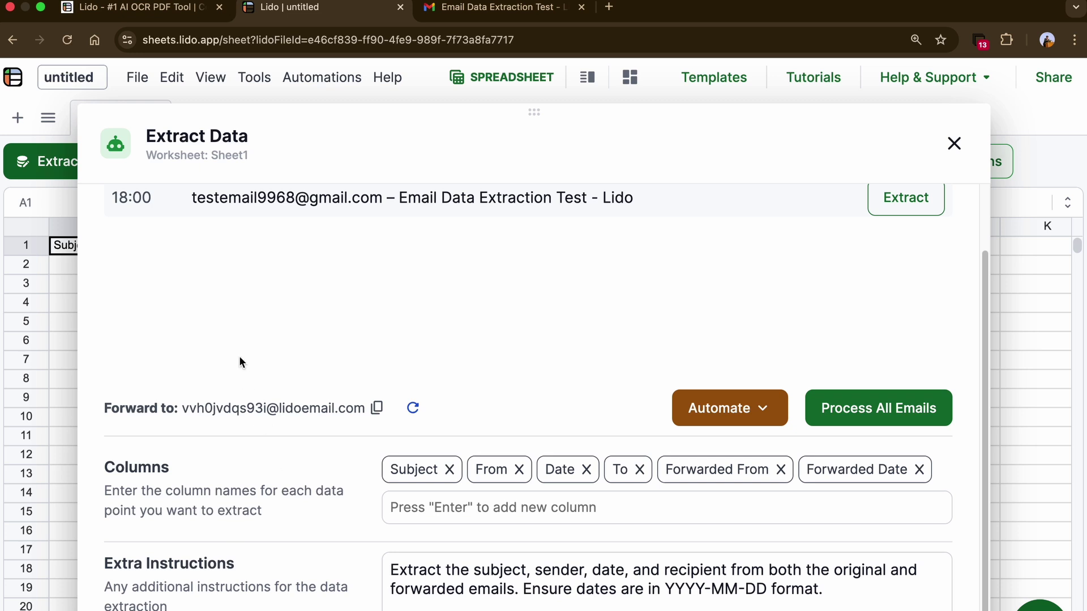
pyautogui.scroll(3, 494, 363)
pyautogui.scroll(-4, 346, 171)
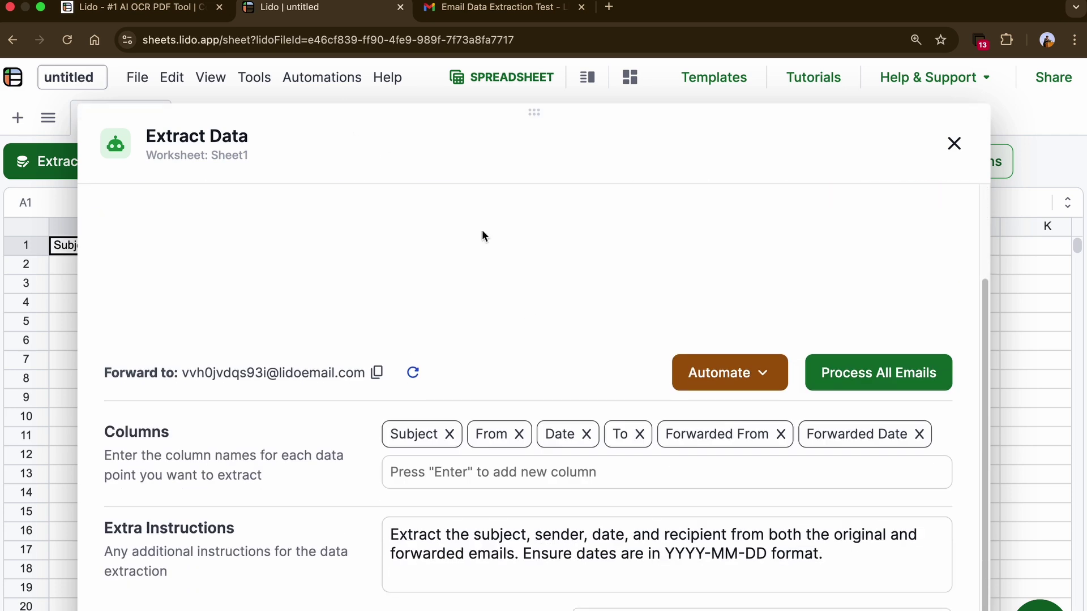
pyautogui.scroll(-1, 420, 177)
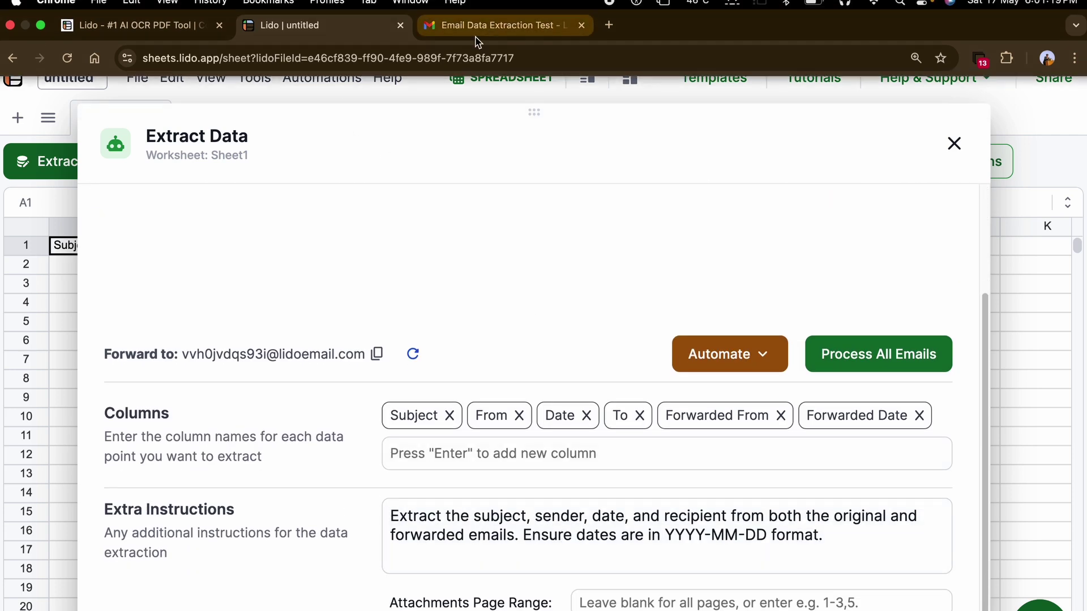
pyautogui.click(491, 8)
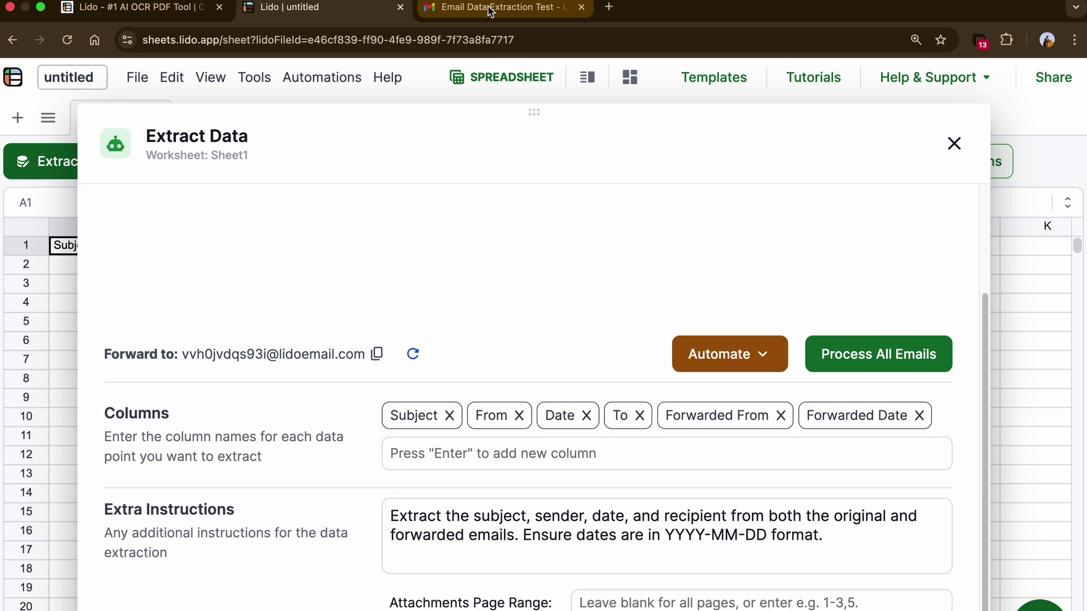
pyautogui.moveTo(115, 277)
pyautogui.mouseDown()
pyautogui.moveTo(235, 275)
pyautogui.moveTo(115, 273)
pyautogui.mouseUp()
pyautogui.click(221, 276)
pyautogui.click(254, 18)
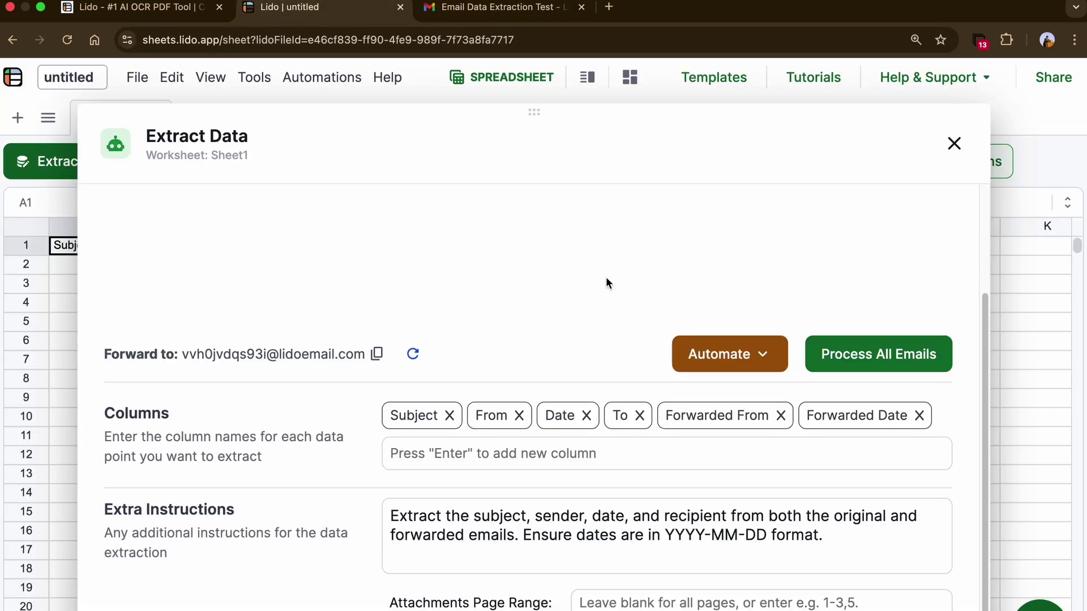
# Add an extraction column named Text in the Email Body
pyautogui.click(554, 468)
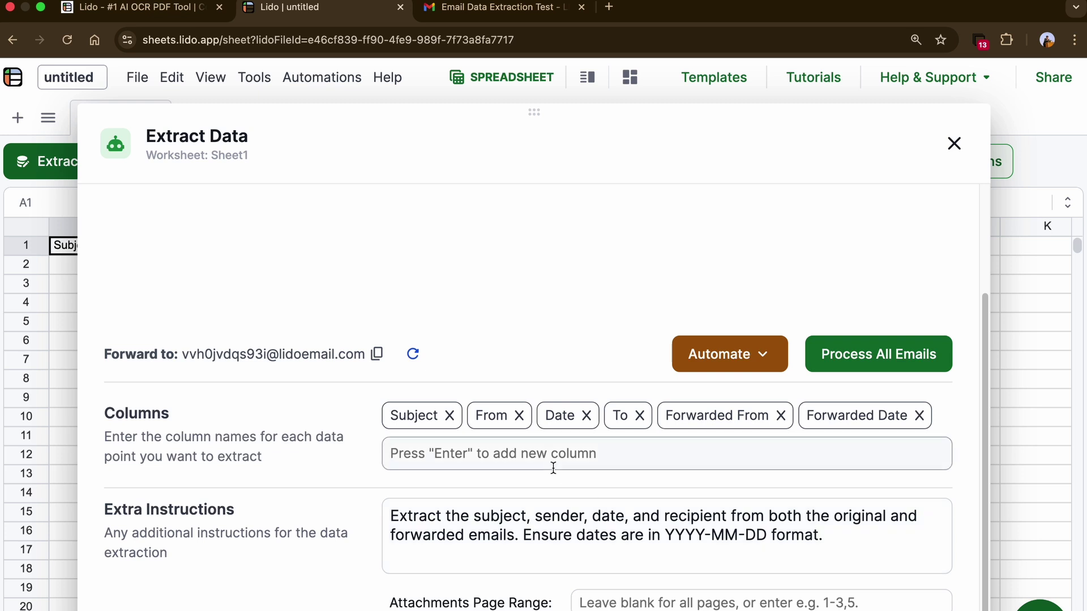
pyautogui.write('Text in the e')
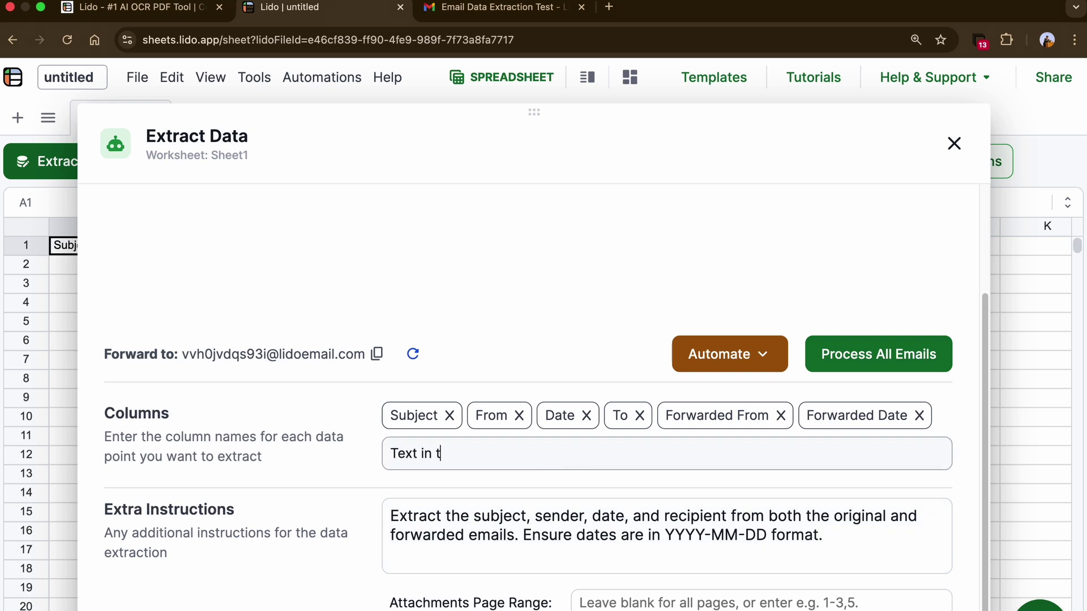
pyautogui.press('BackSpace')
pyautogui.write('Email Body')
pyautogui.press('Return')
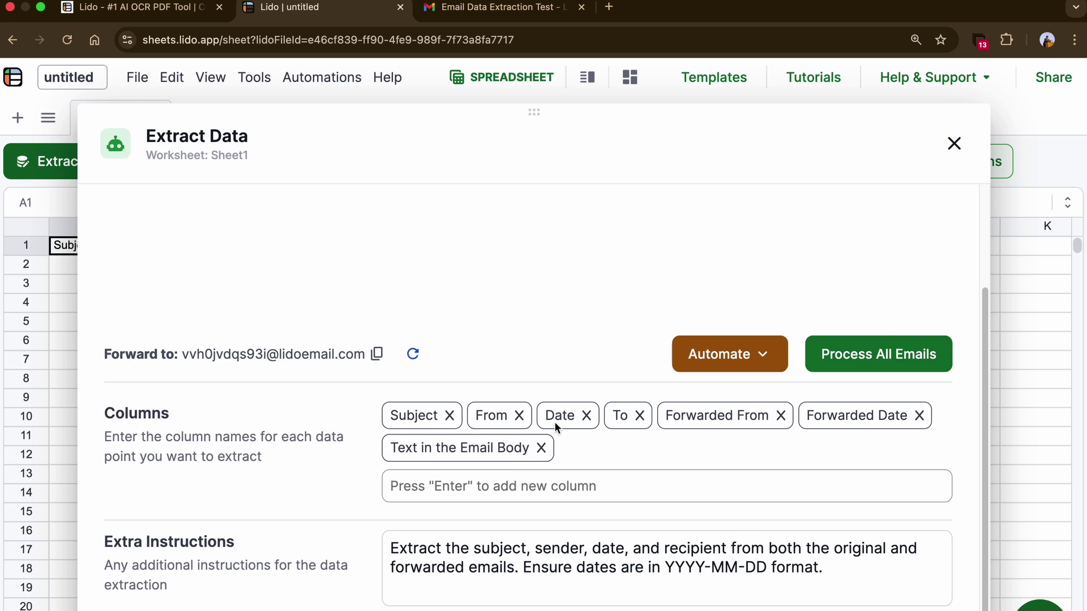
# Remove the From, Subject and Forwarded From columns from the extraction
pyautogui.click(519, 416)
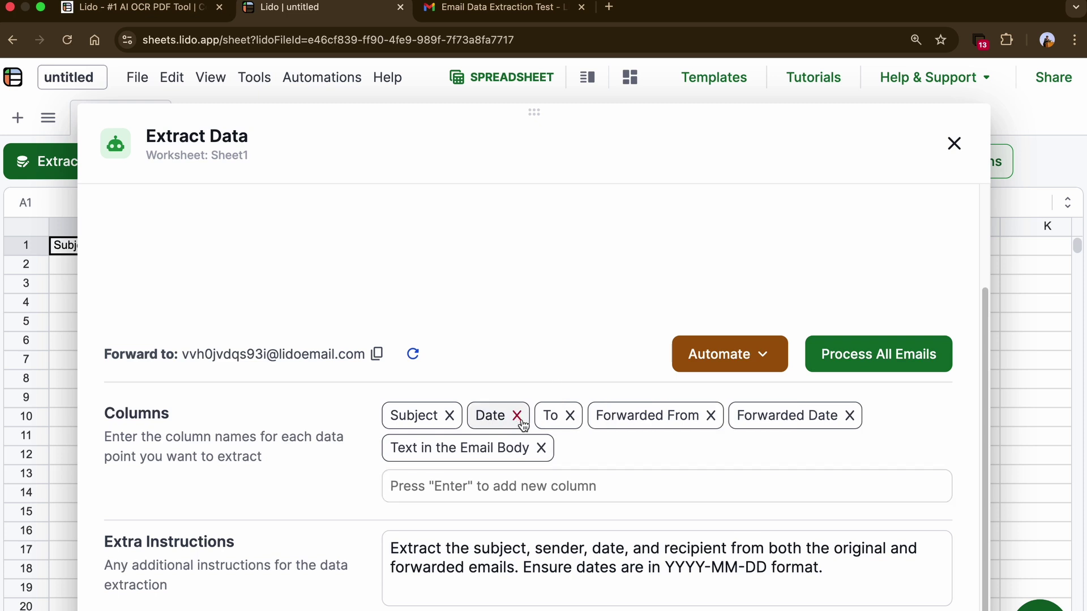
pyautogui.click(450, 415)
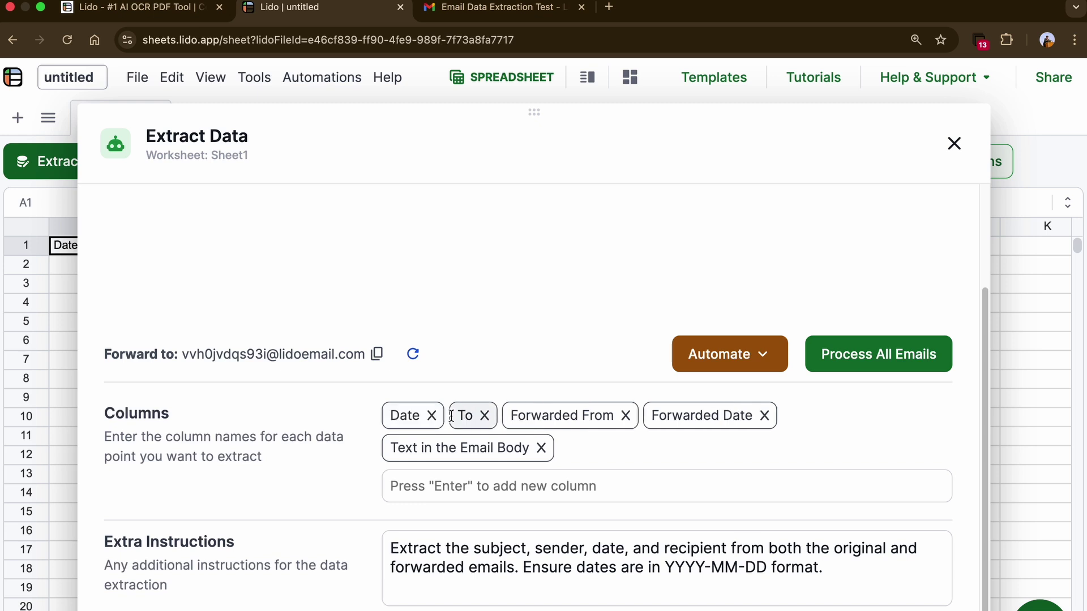
pyautogui.click(626, 416)
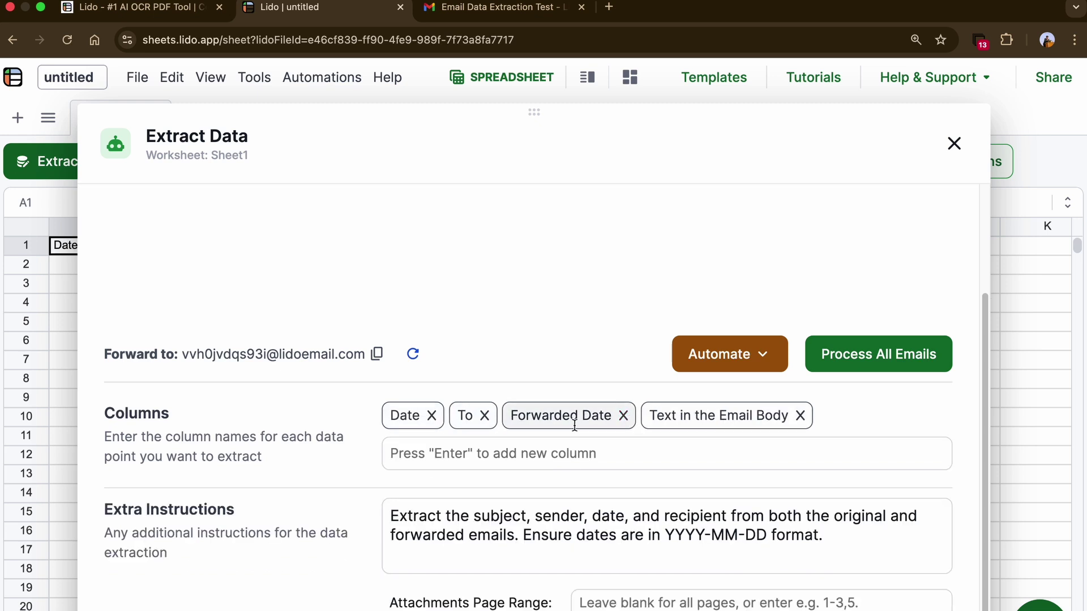
# Add an extraction column called Name
pyautogui.click(533, 453)
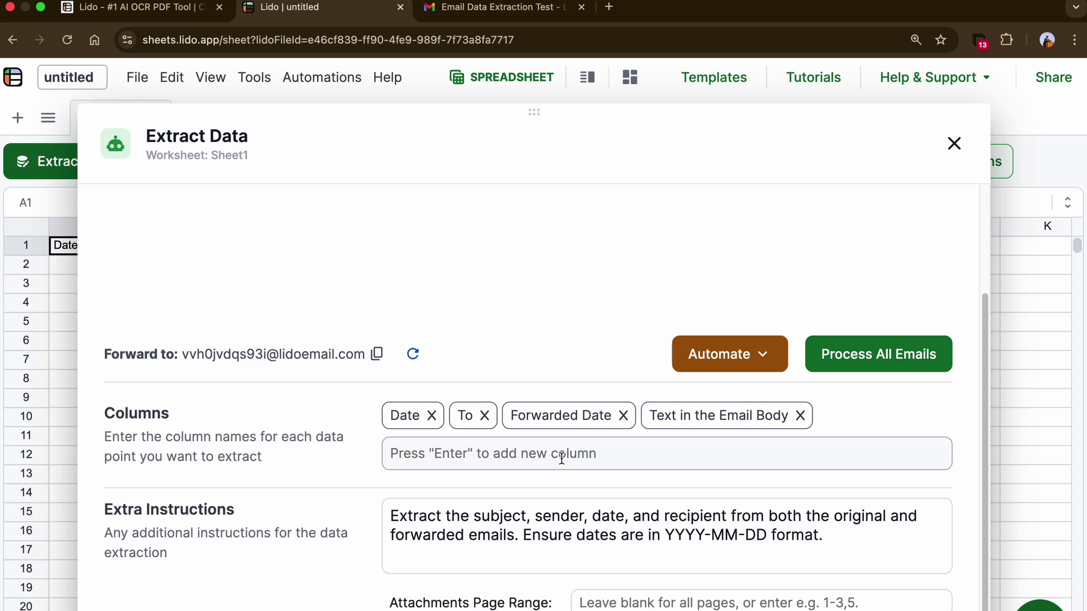
pyautogui.write('Name')
pyautogui.press('Return')
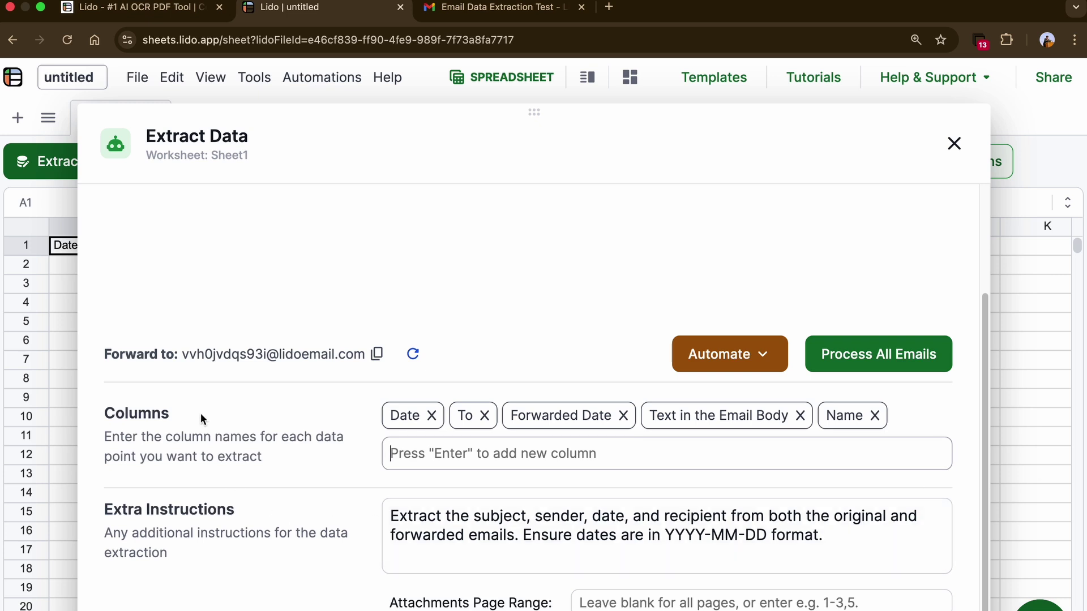
# Extract the forwarded test email into Sheet1 and widen the Text in the Email Body column, with the dialog moved clear of the data
pyautogui.scroll(5, 886, 337)
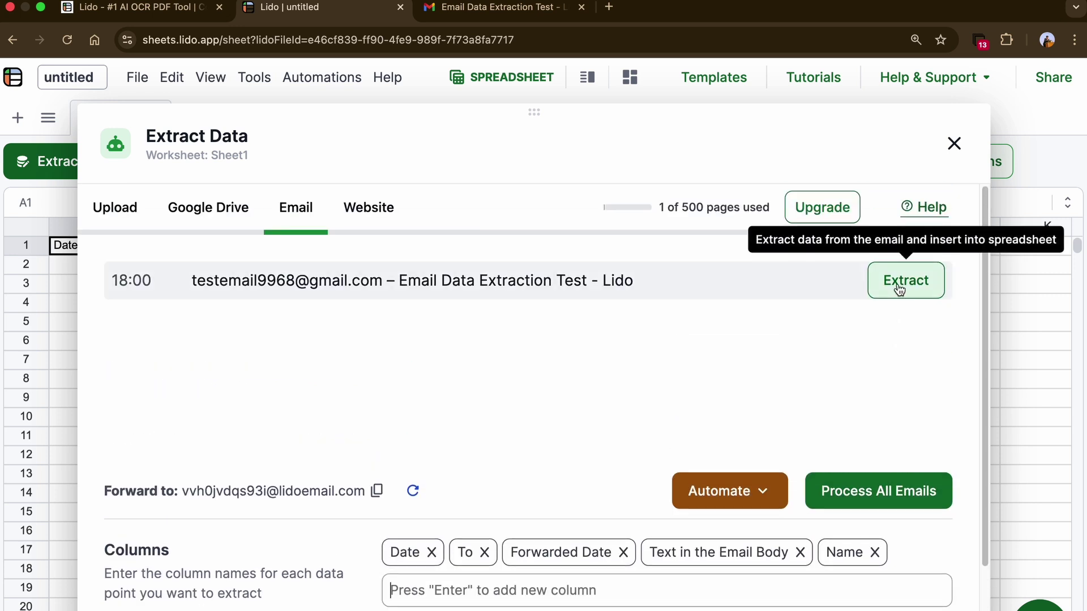
pyautogui.click(899, 287)
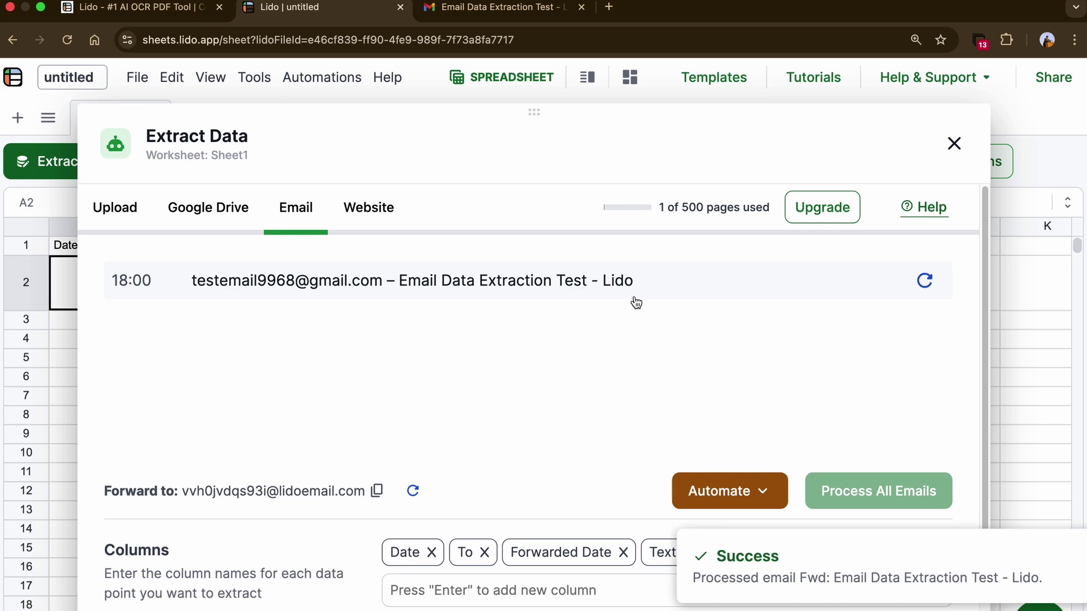
pyautogui.moveTo(493, 131); pyautogui.dragTo(461, 330)
pyautogui.moveTo(444, 381); pyautogui.dragTo(457, 504)
pyautogui.moveTo(429, 228); pyautogui.dragTo(481, 228)
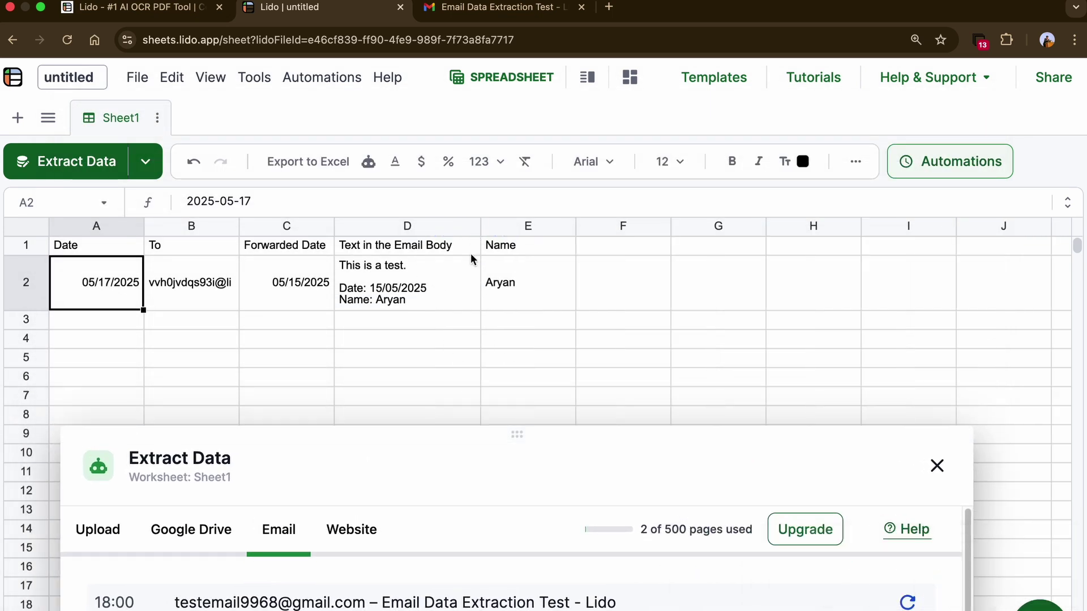
# Inspect the extracted To, Forwarded Date, Text in the Email Body and Name cells in row 2, then bring the dialog back up
pyautogui.click(199, 288)
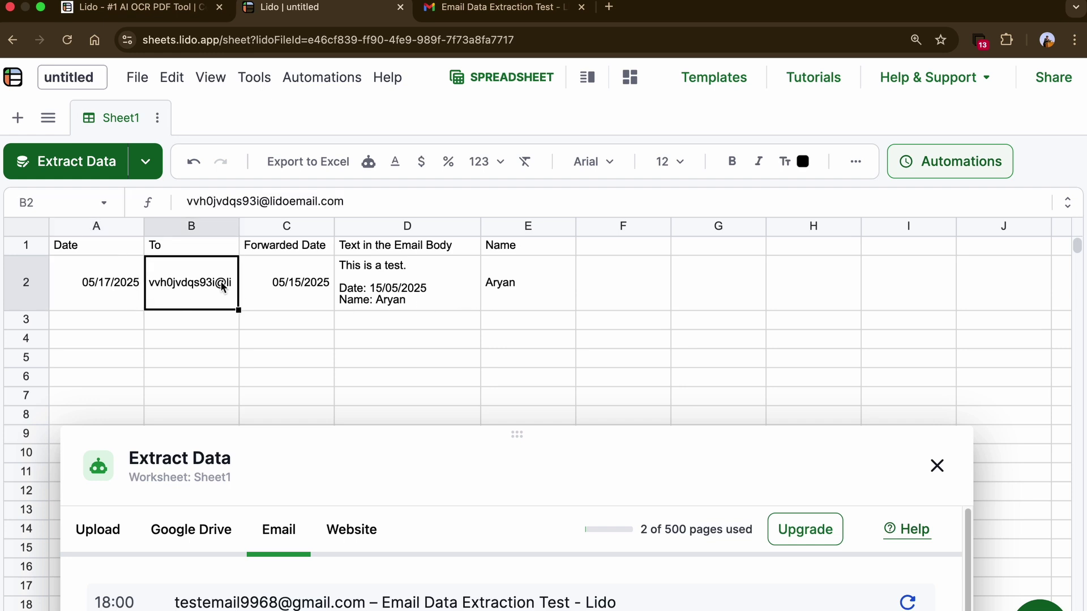
pyautogui.click(291, 283)
pyautogui.click(427, 304)
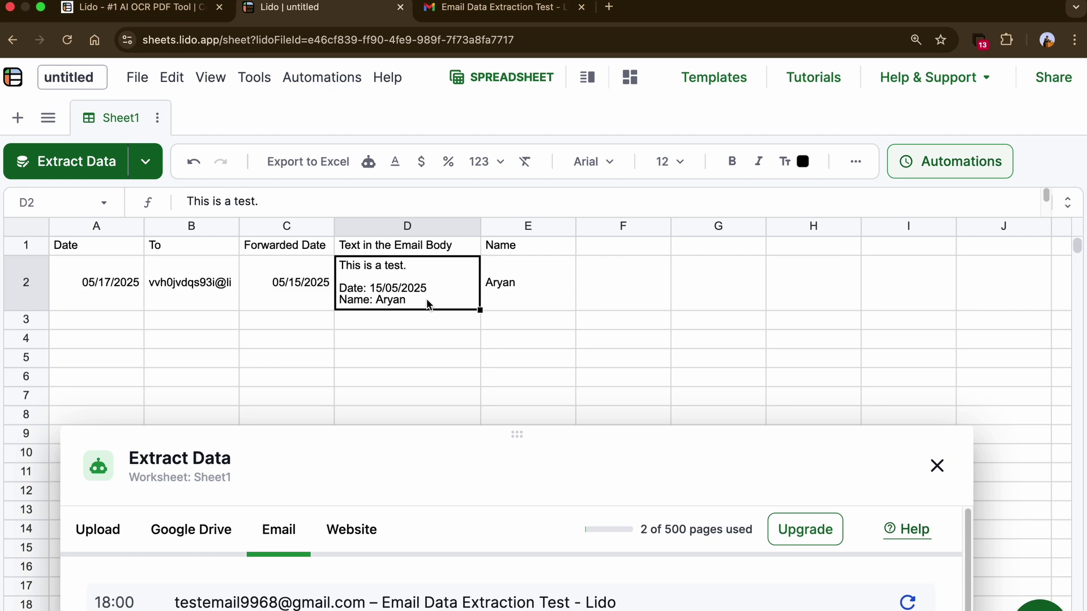
pyautogui.click(535, 285)
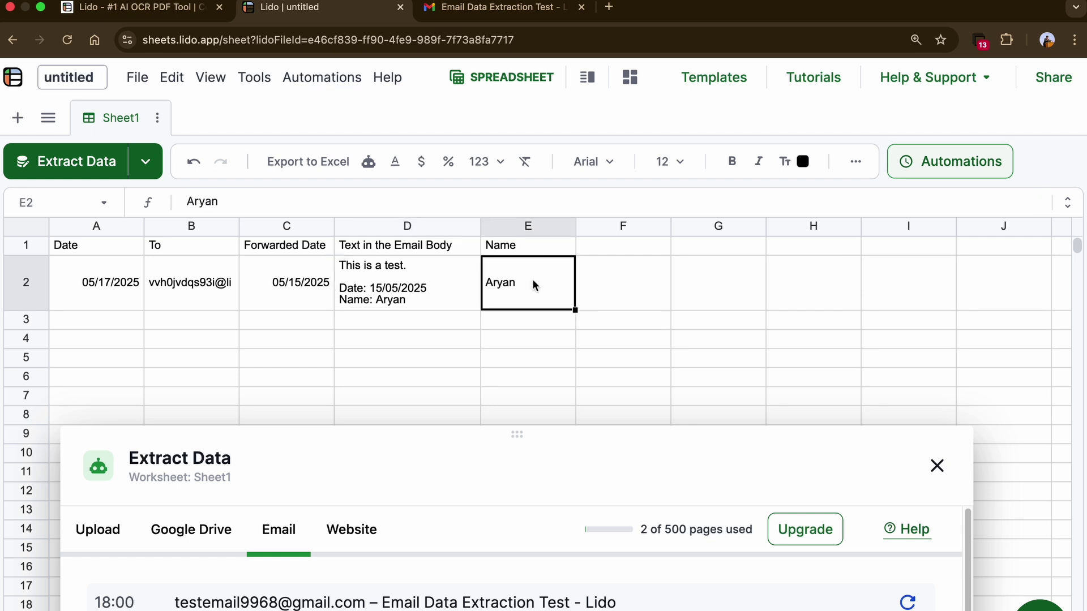
pyautogui.moveTo(466, 428); pyautogui.dragTo(488, 124)
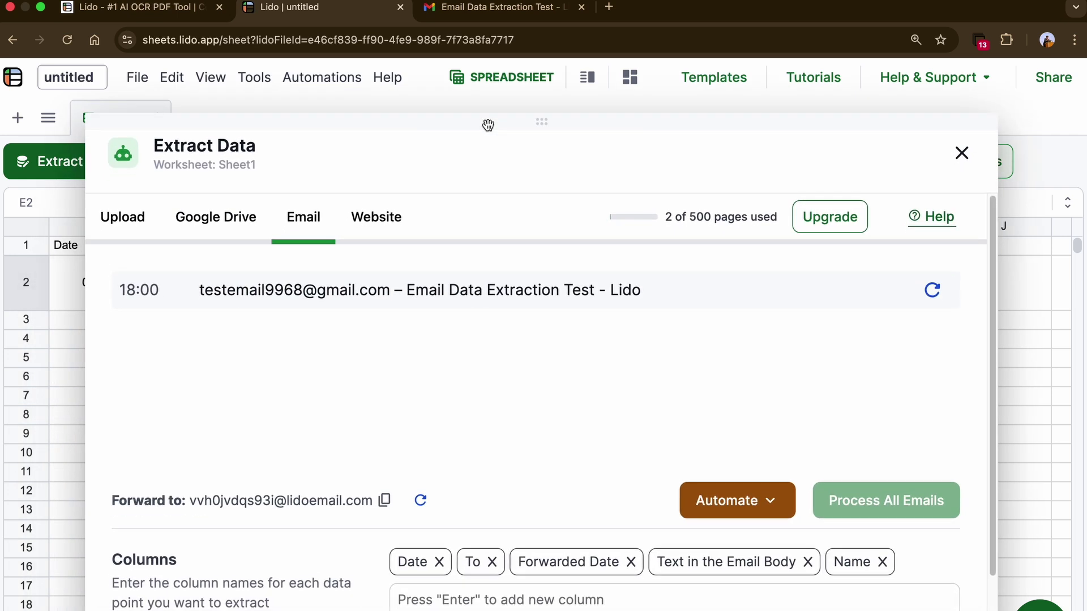